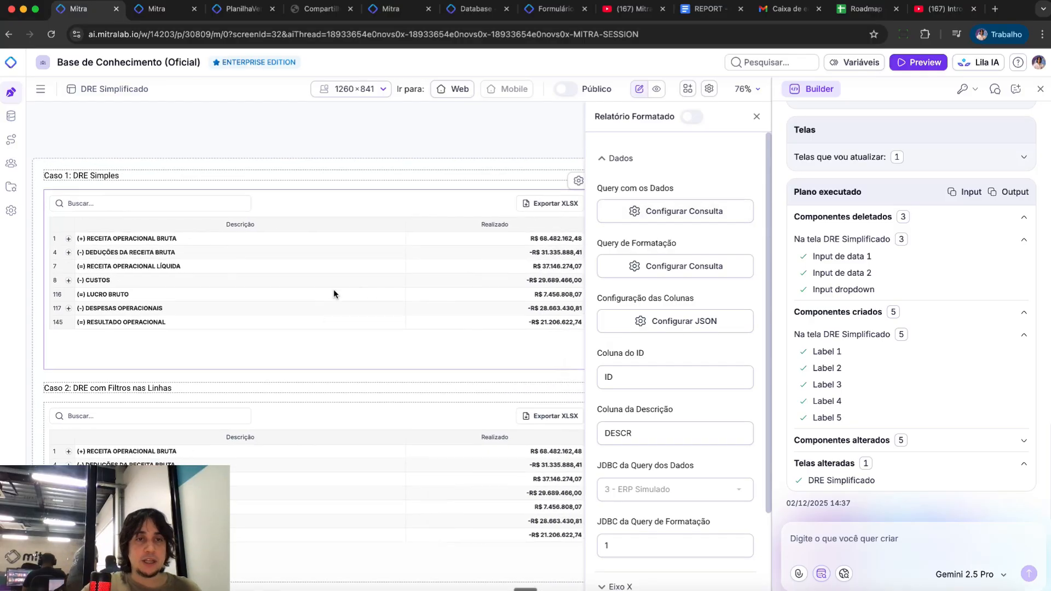
Open the data query of the Caso 1 report, run it and examine the returned ID, DESCR and VALOR rows, leaving it unsaved.
{"action": "left_click", "coordinate": [635, 217]}
{"action": "left_click", "coordinate": [872, 354]}
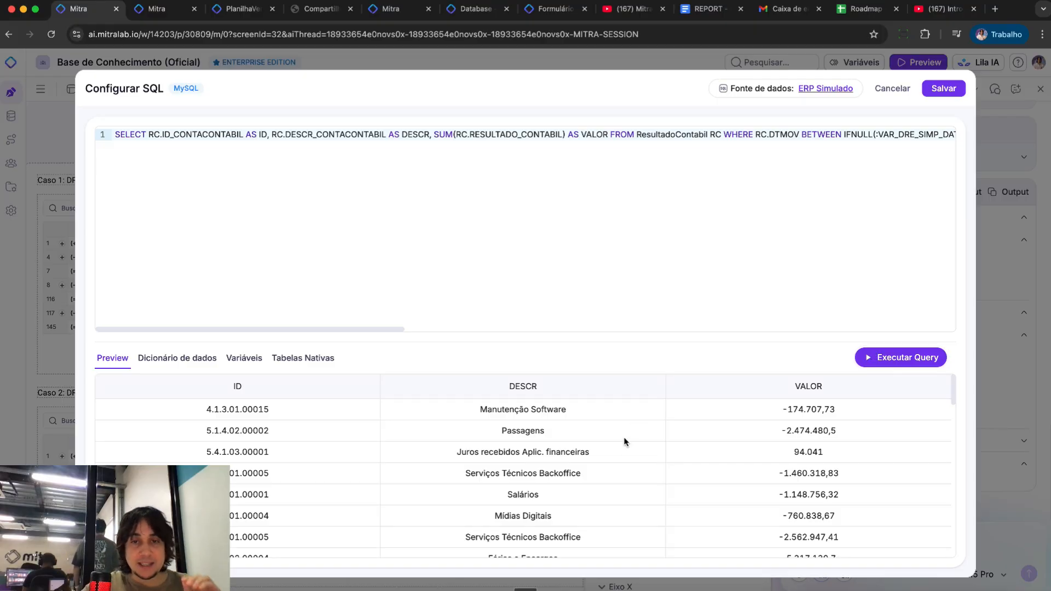
{"action": "scroll", "coordinate": [625, 441], "scroll_direction": "down", "scroll_amount": 10}
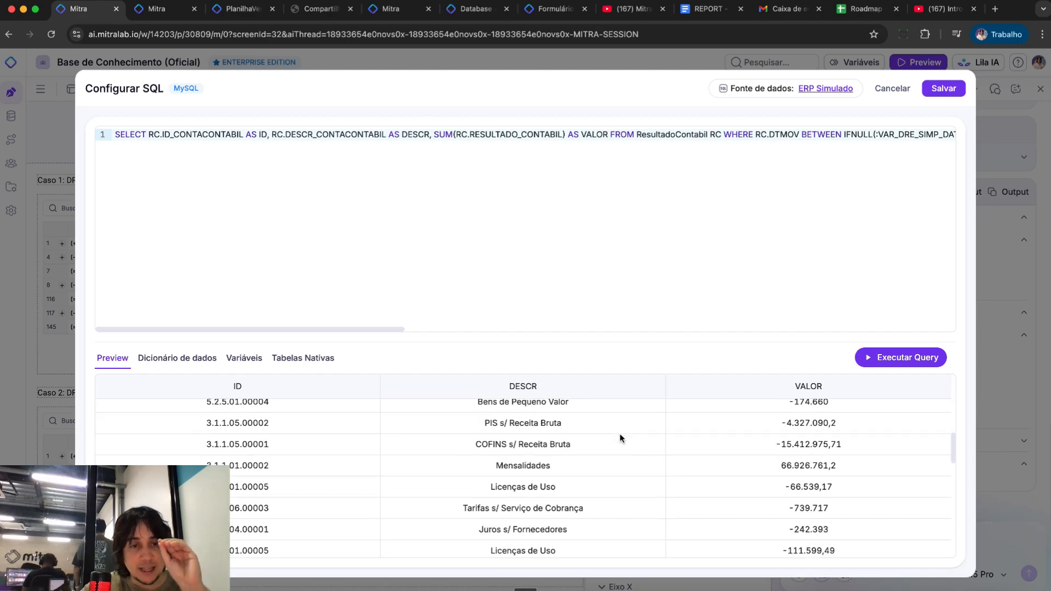
{"action": "scroll", "coordinate": [622, 438], "scroll_direction": "up", "scroll_amount": 10}
{"action": "left_click", "coordinate": [892, 90]}
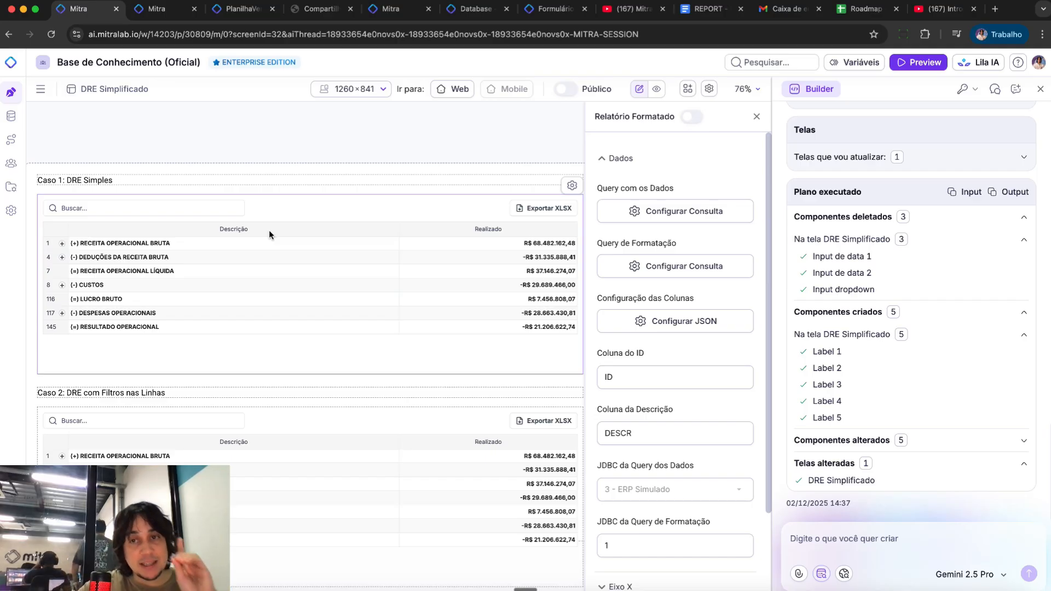
Check the DRE_CONFIG query in the database, and expand (+) RECEITA OPERACIONAL BRUTA in the Caso 1 report's preview.
{"action": "left_click", "coordinate": [159, 16]}
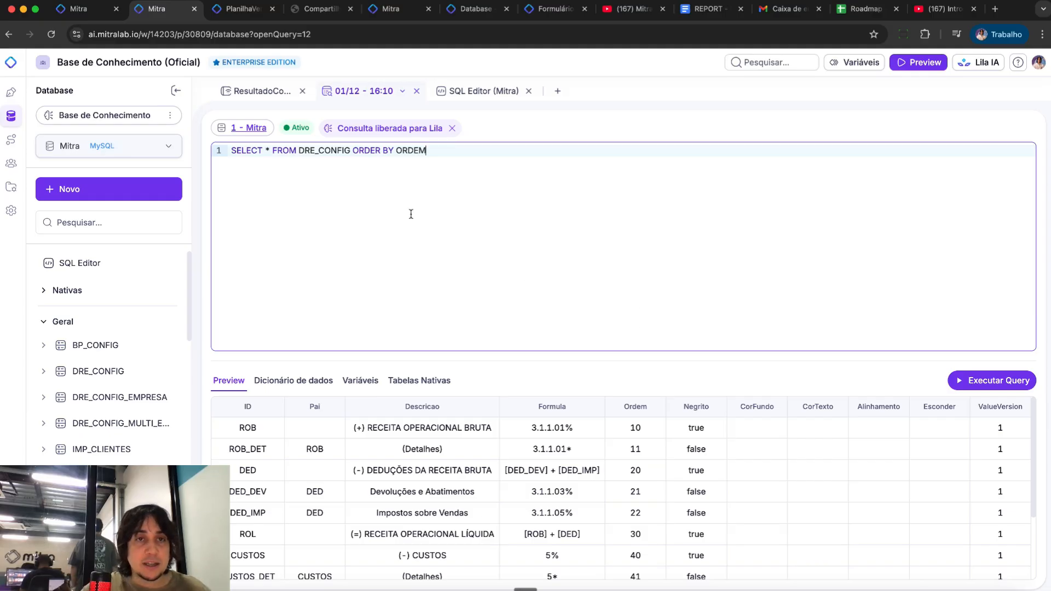
{"action": "left_click", "coordinate": [102, 15]}
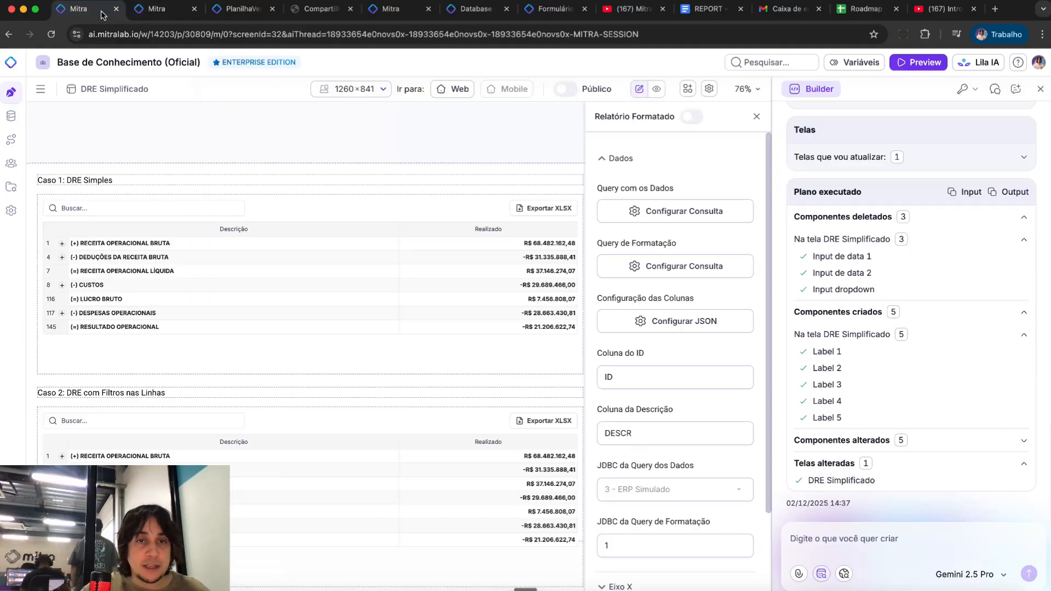
{"action": "left_click", "coordinate": [311, 153]}
{"action": "key", "text": "ctrl+e"}
{"action": "left_click_drag", "start_coordinate": [227, 206], "coordinate": [657, 217]}
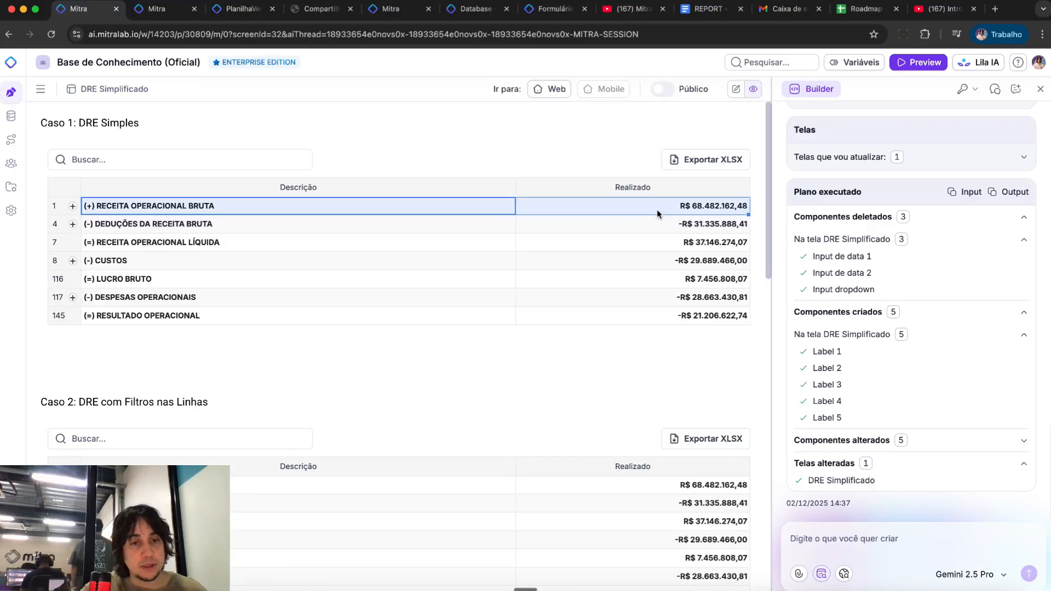
{"action": "left_click", "coordinate": [72, 206]}
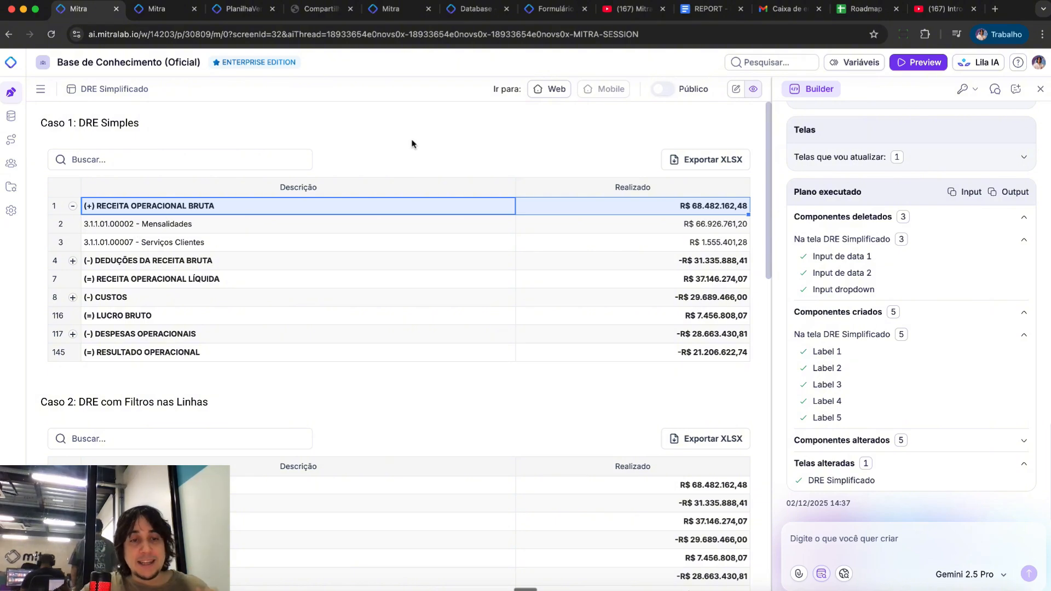
Check the formulas in DRE_CONFIG, and expand (-) DEDUÇÕES DA RECEITA BRUTA in Caso 1 to examine its two sub-lines.
{"action": "left_click", "coordinate": [165, 10]}
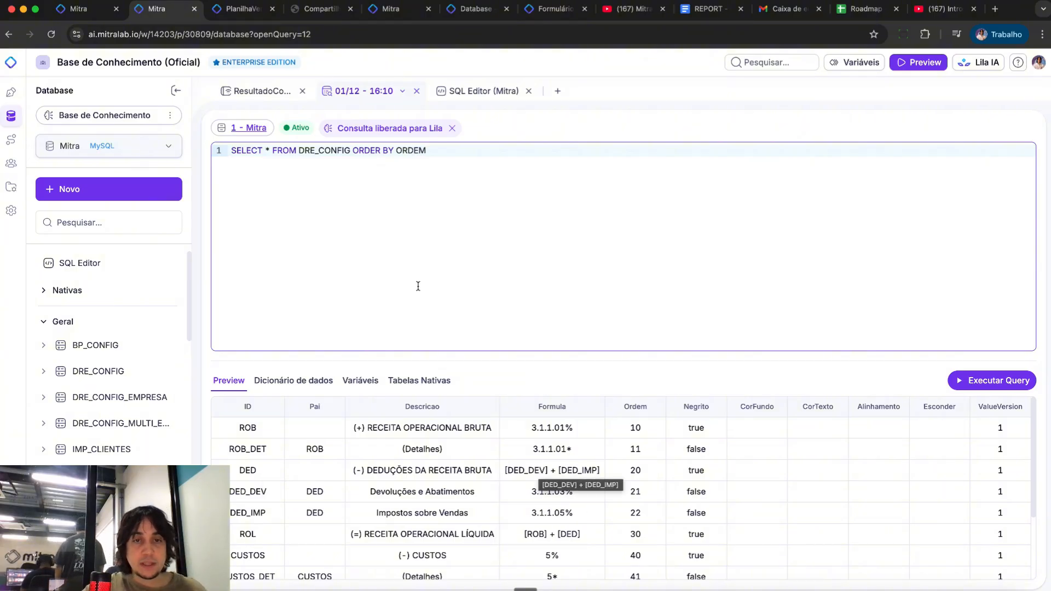
{"action": "left_click", "coordinate": [96, 18]}
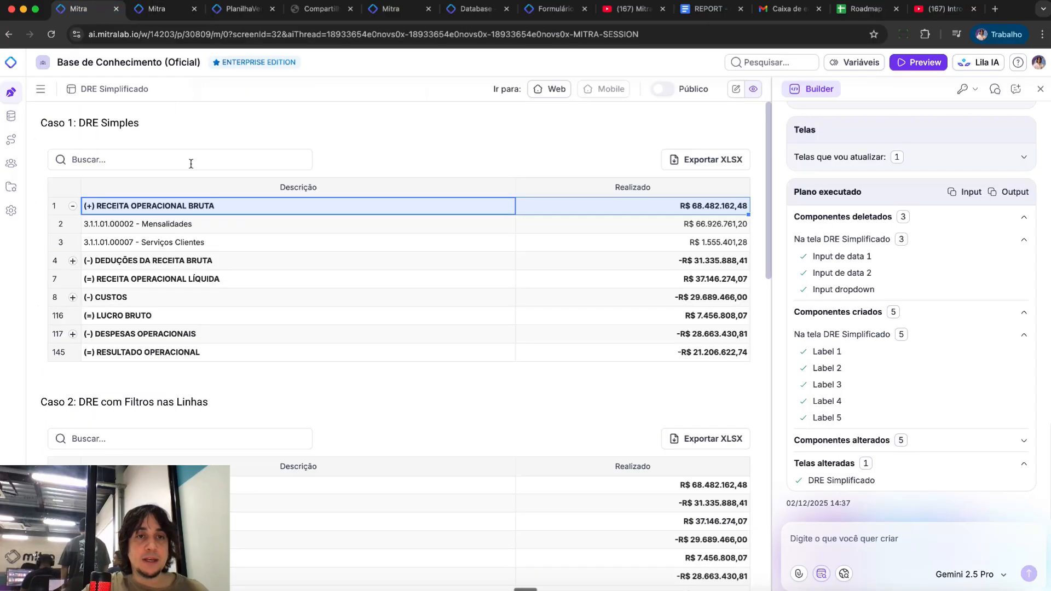
{"action": "left_click", "coordinate": [125, 263]}
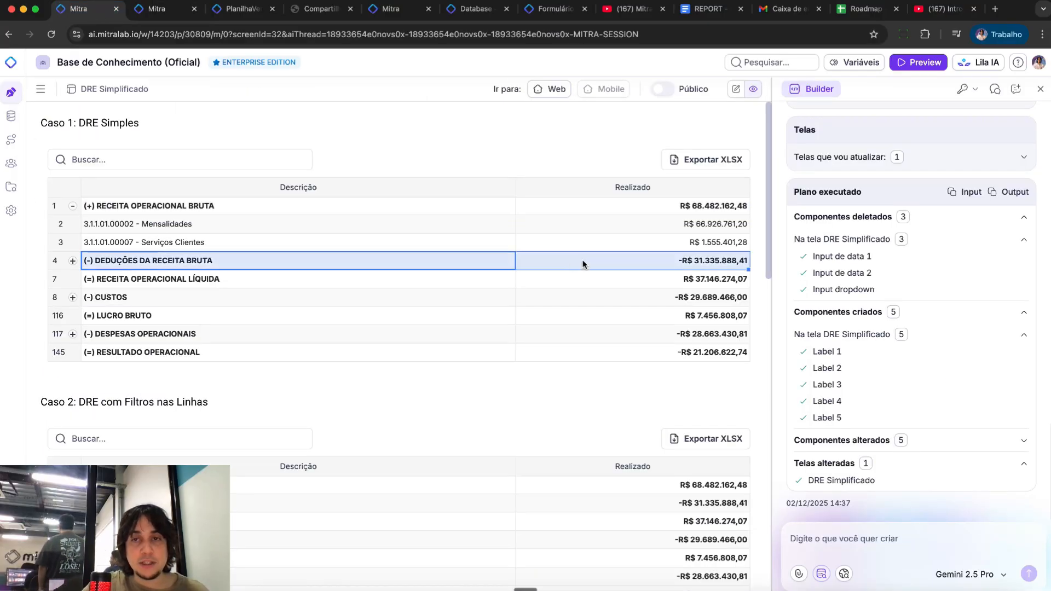
{"action": "left_click", "coordinate": [73, 261]}
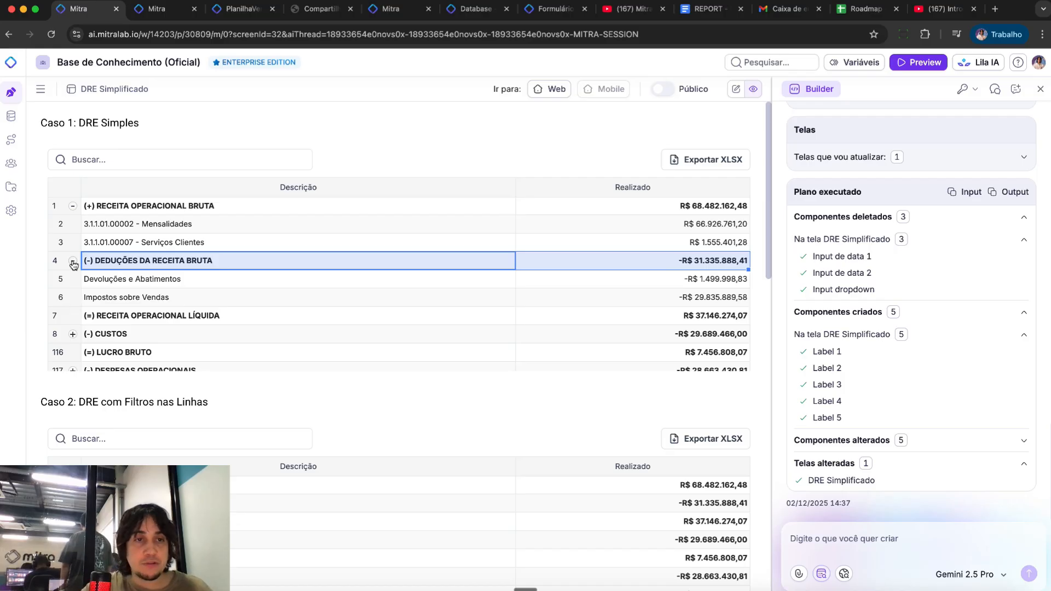
{"action": "left_click", "coordinate": [271, 278]}
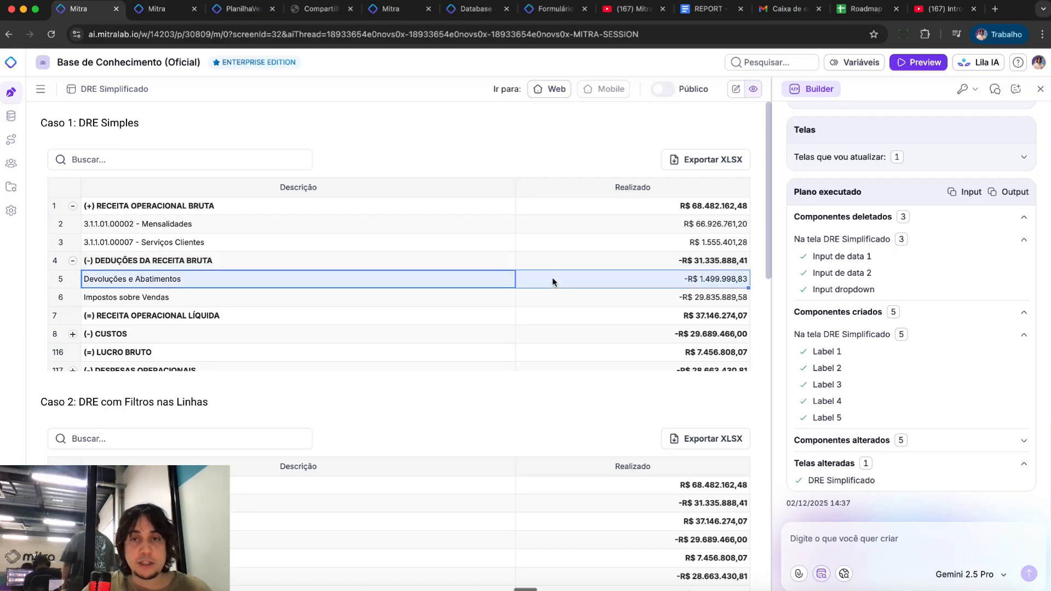
{"action": "left_click", "coordinate": [439, 302]}
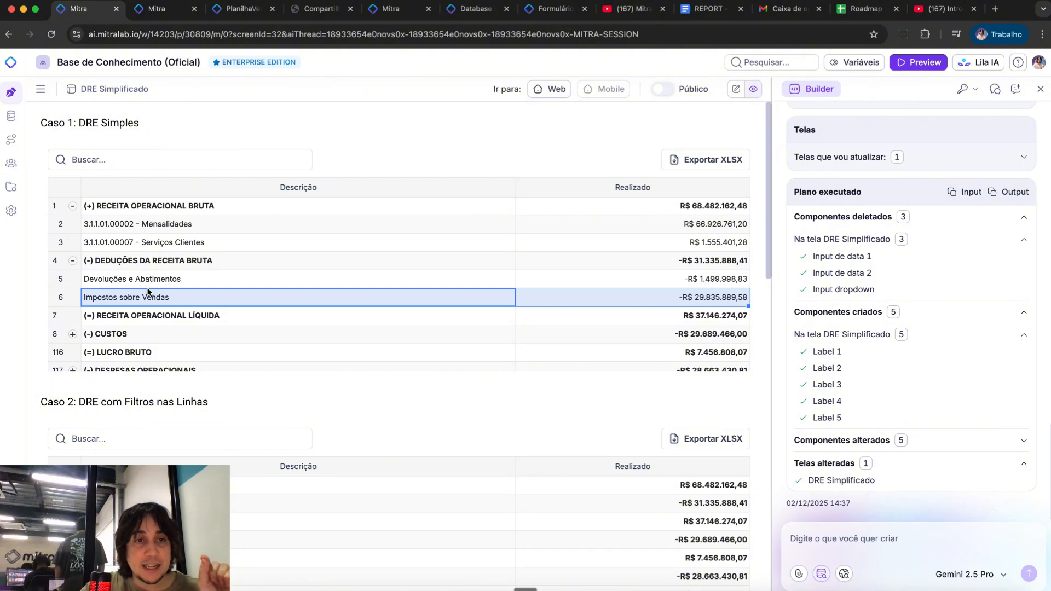
Collapse the DEDUÇÕES DA RECEITA BRUTA and RECEITA OPERACIONAL BRUTA groups in the Caso 1 report.
{"action": "left_click", "coordinate": [72, 261]}
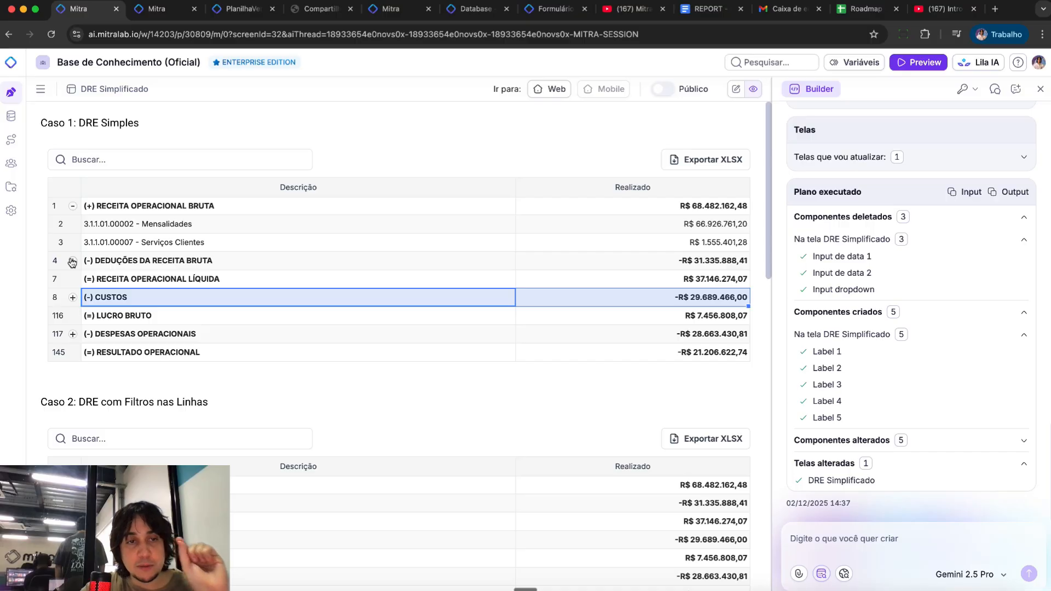
{"action": "left_click", "coordinate": [72, 261]}
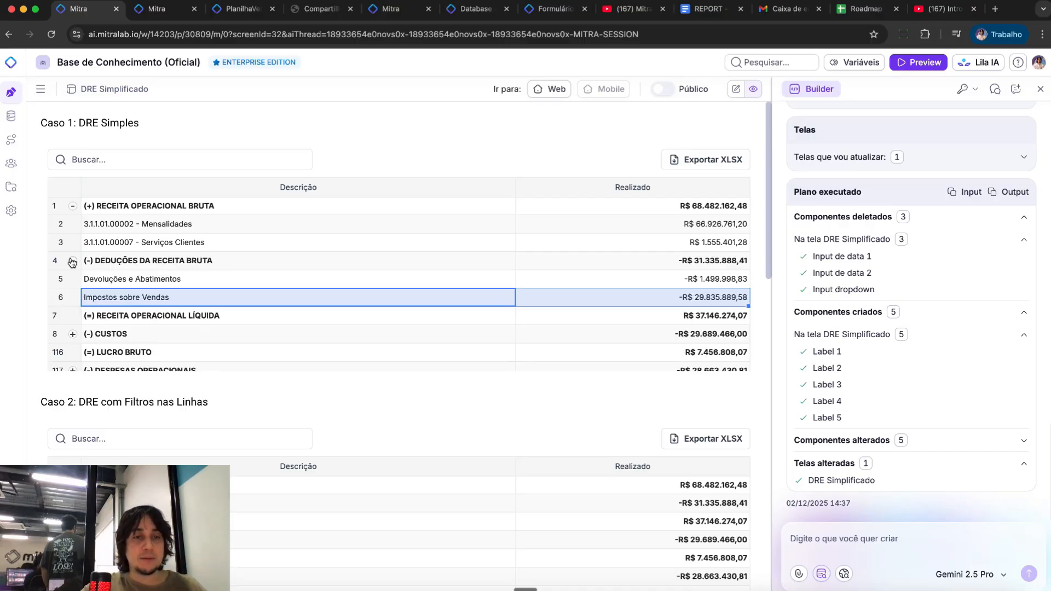
{"action": "left_click", "coordinate": [73, 261]}
{"action": "left_click", "coordinate": [72, 206]}
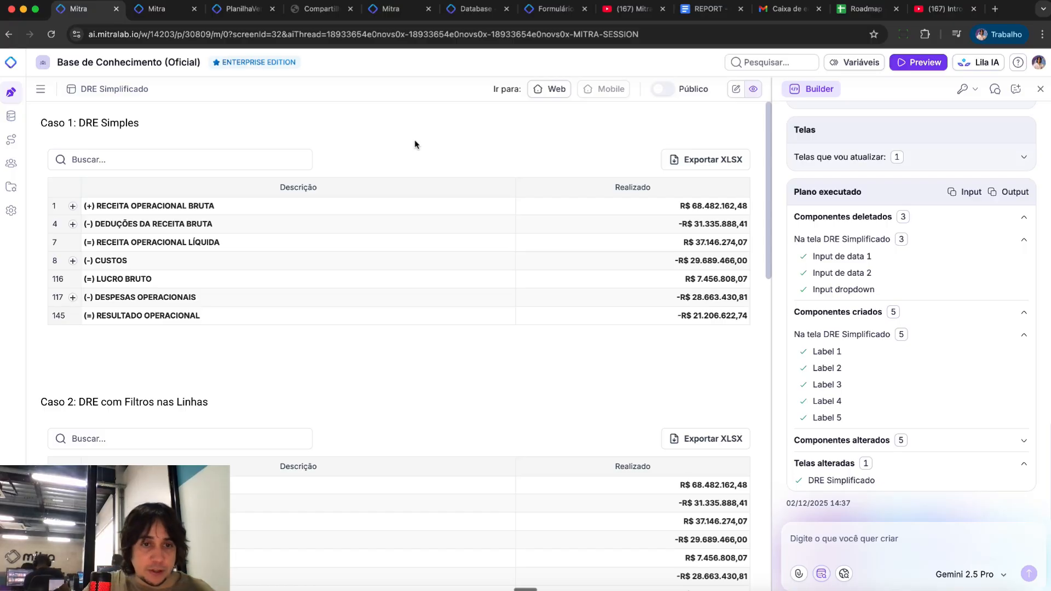
Return the screen to edit mode and run the Caso 1 report's data query to review its preview, closing it without saving.
{"action": "left_click", "coordinate": [736, 88]}
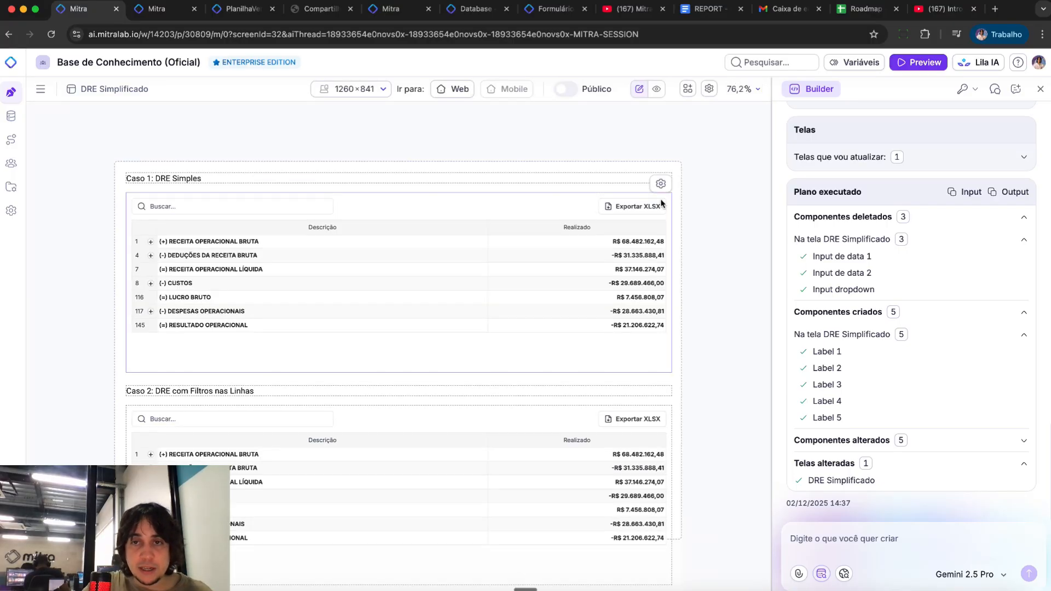
{"action": "left_click", "coordinate": [661, 183]}
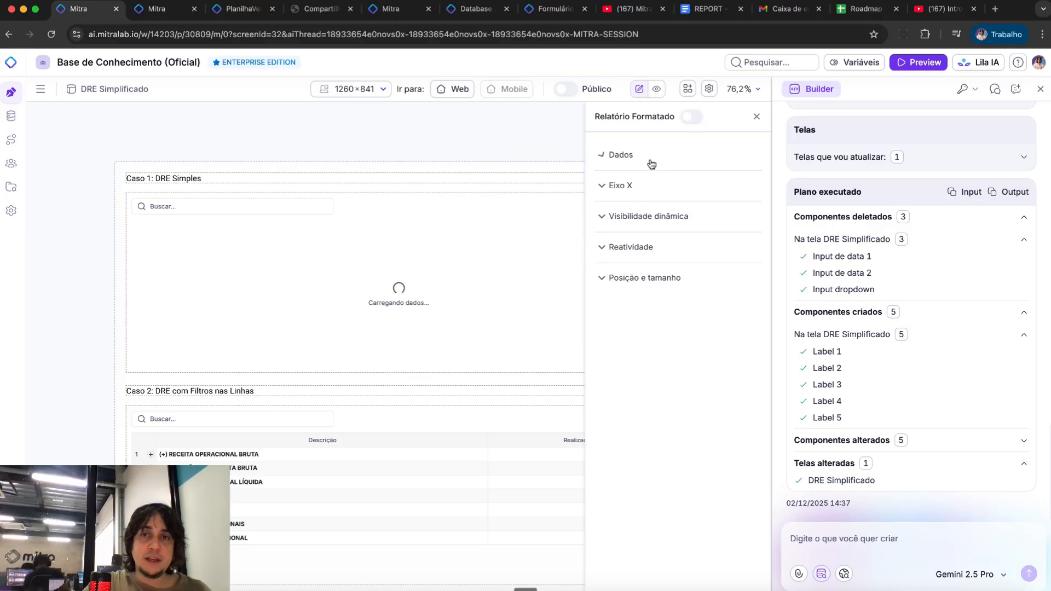
{"action": "left_click", "coordinate": [649, 159]}
{"action": "left_click", "coordinate": [633, 207]}
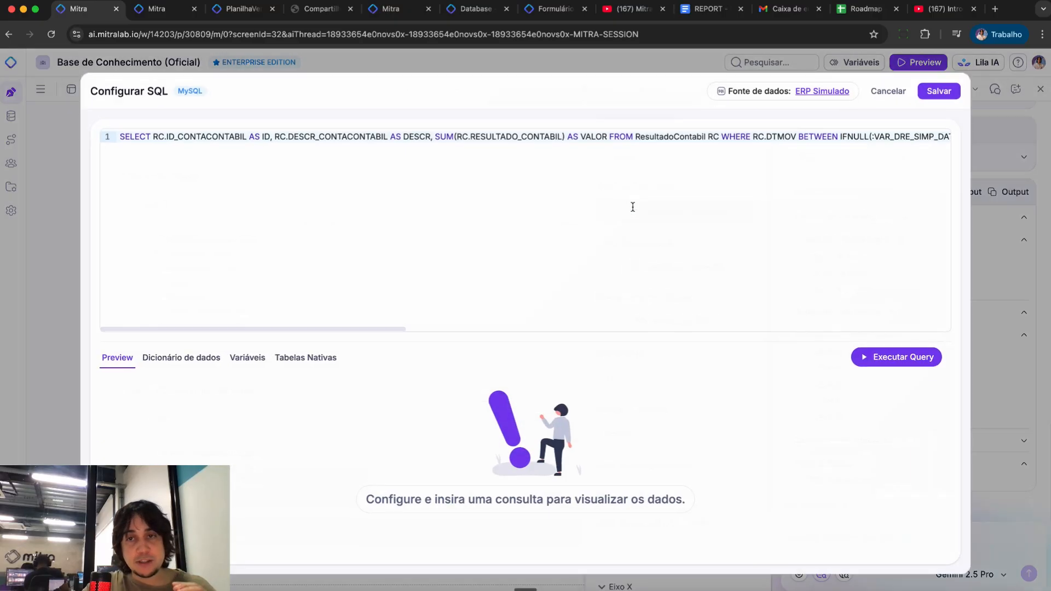
{"action": "left_click", "coordinate": [886, 365]}
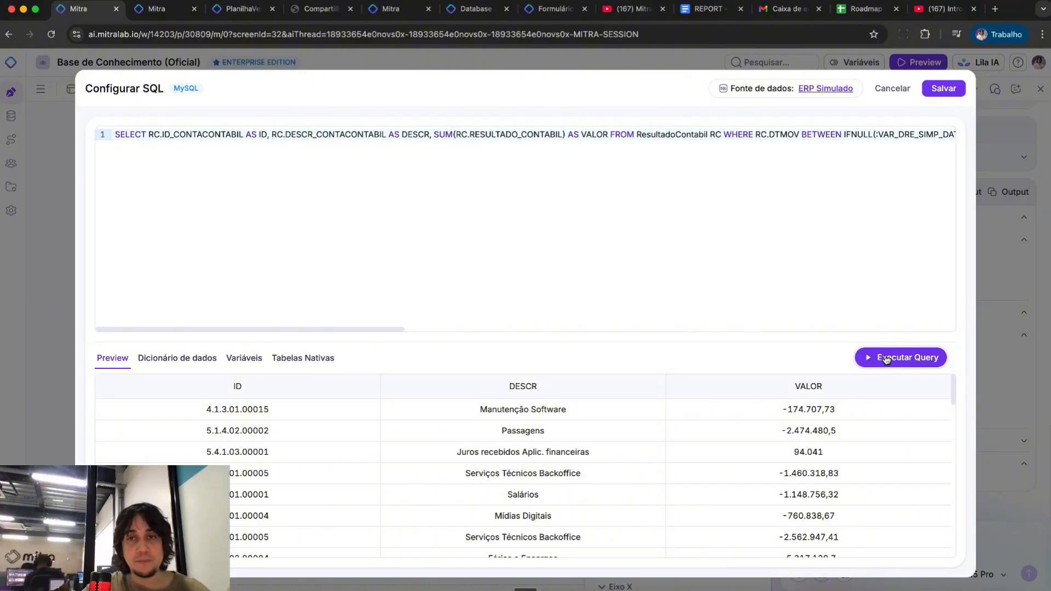
{"action": "left_click", "coordinate": [893, 90]}
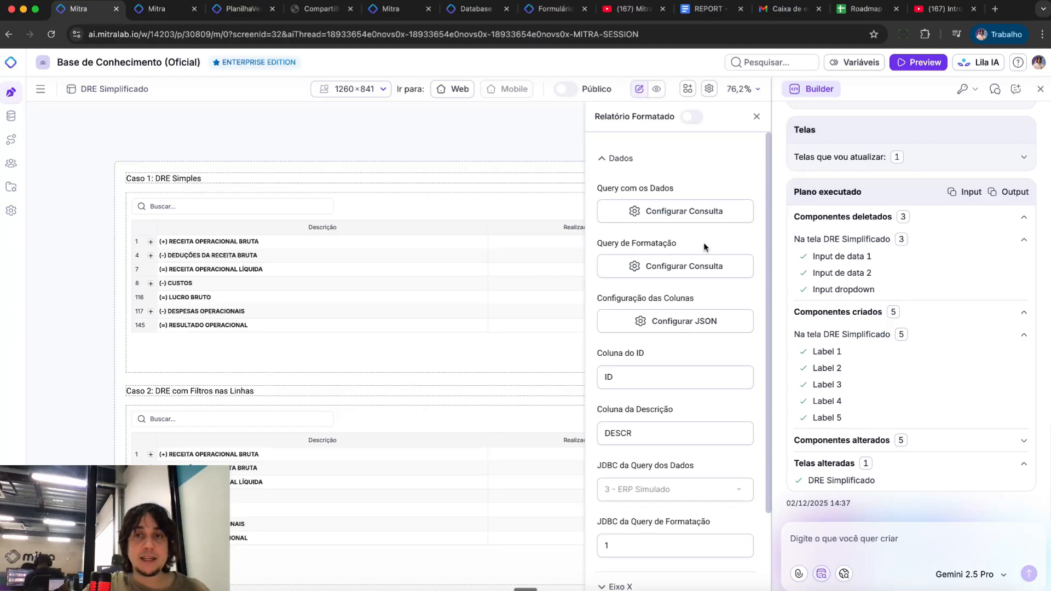
View the Caso 1 report's formatting query, and compare the ResultadoContabil table with the DRE_CONFIG query in the database.
{"action": "left_click", "coordinate": [686, 263]}
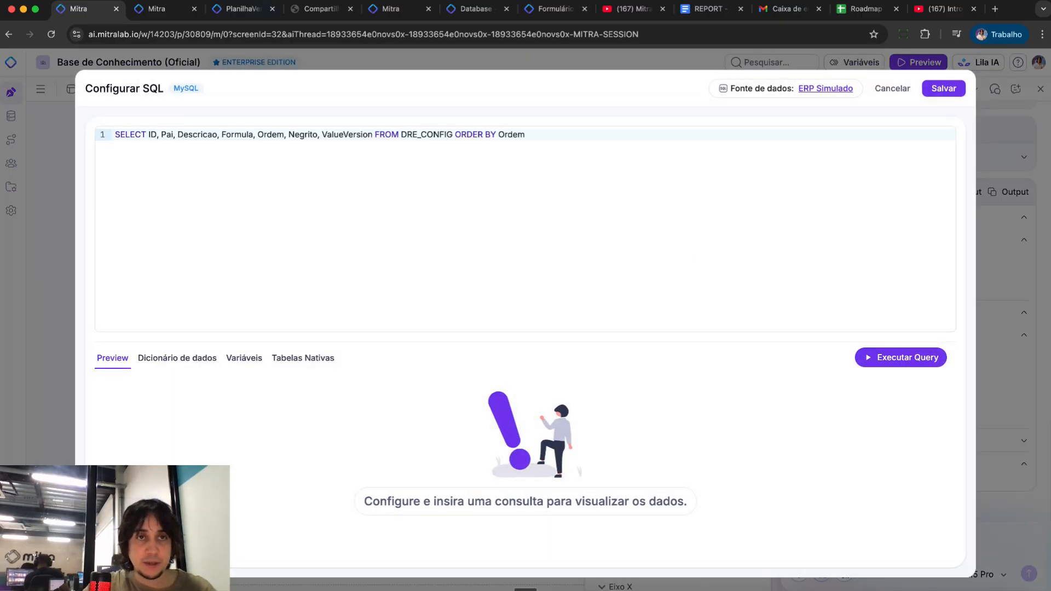
{"action": "left_click", "coordinate": [157, 8]}
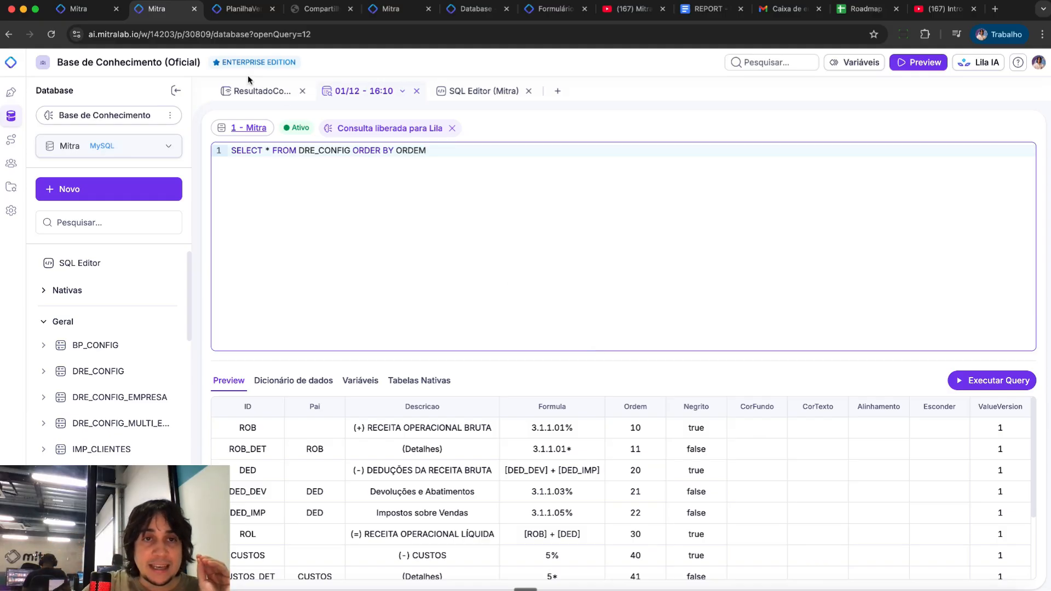
{"action": "left_click", "coordinate": [251, 93]}
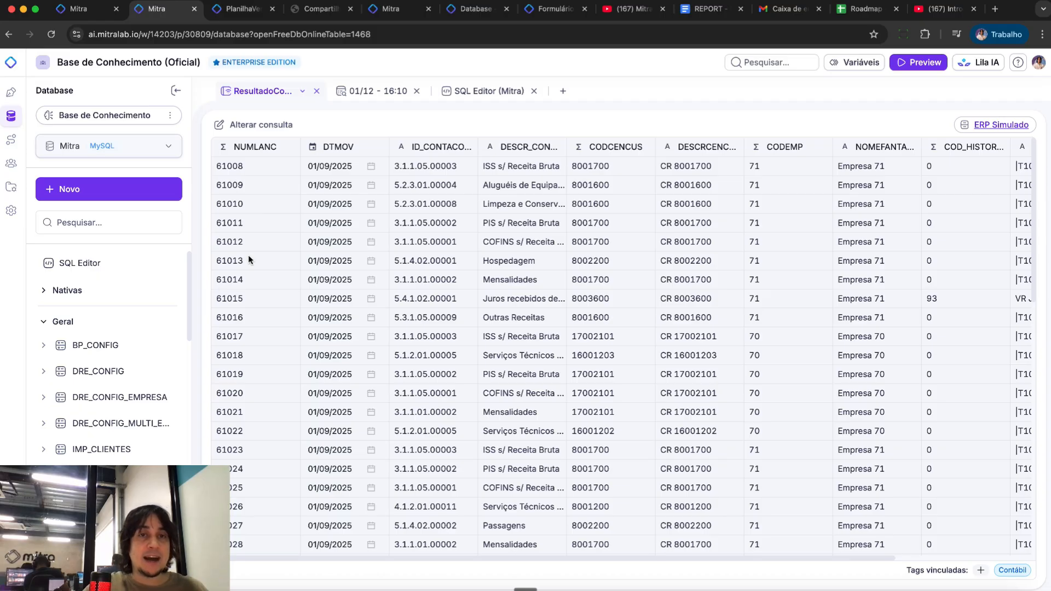
{"action": "left_click", "coordinate": [369, 103]}
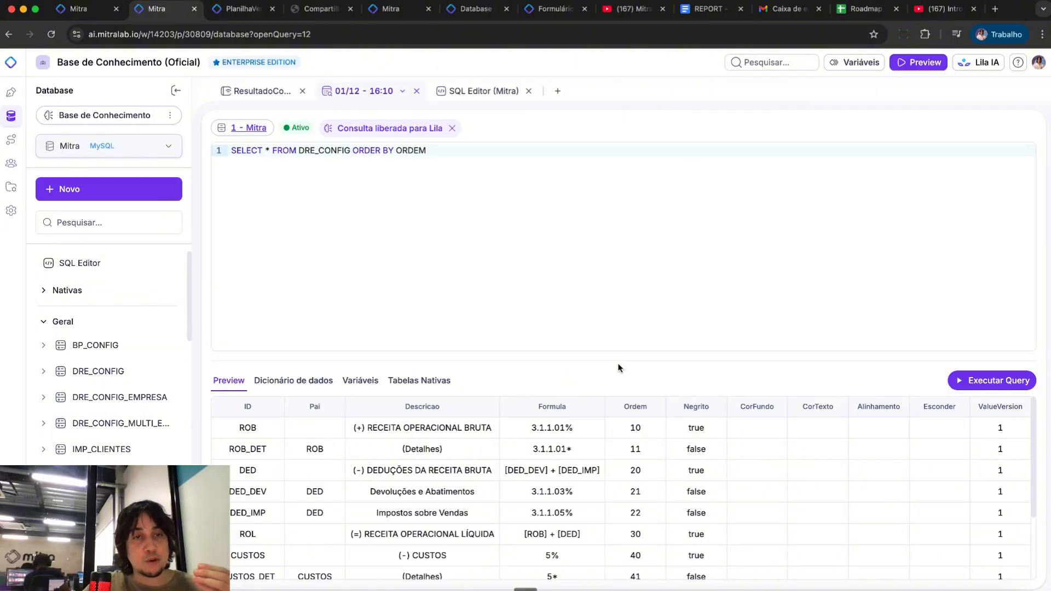
Preview the DRE Simplificado screen and expand (+) RECEITA OPERACIONAL BRUTA in the Caso 2 report with row filters.
{"action": "key", "text": "ctrl+shift+Tab"}
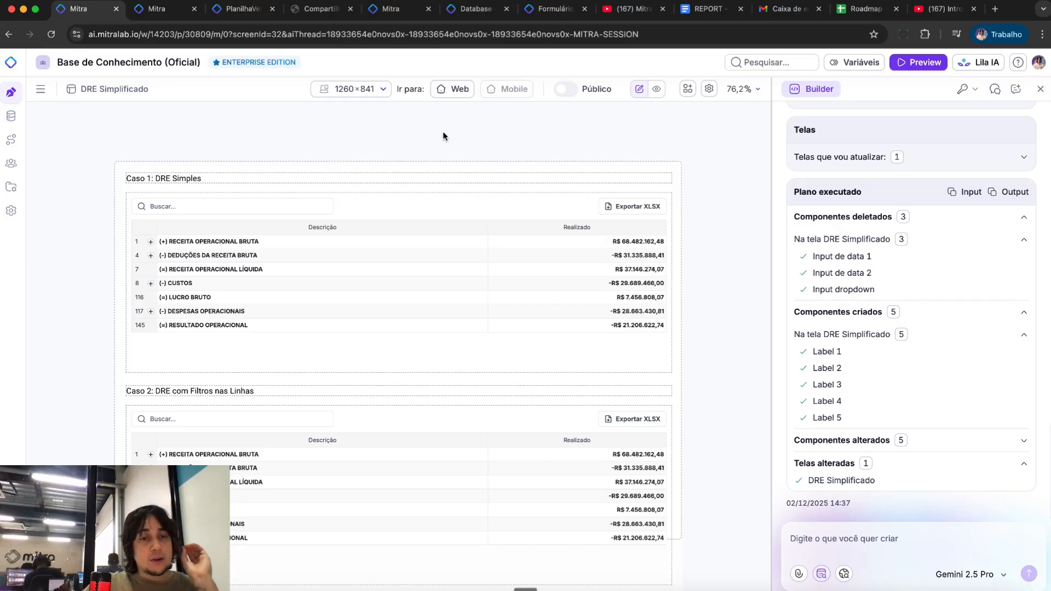
{"action": "key", "text": "ctrl+e"}
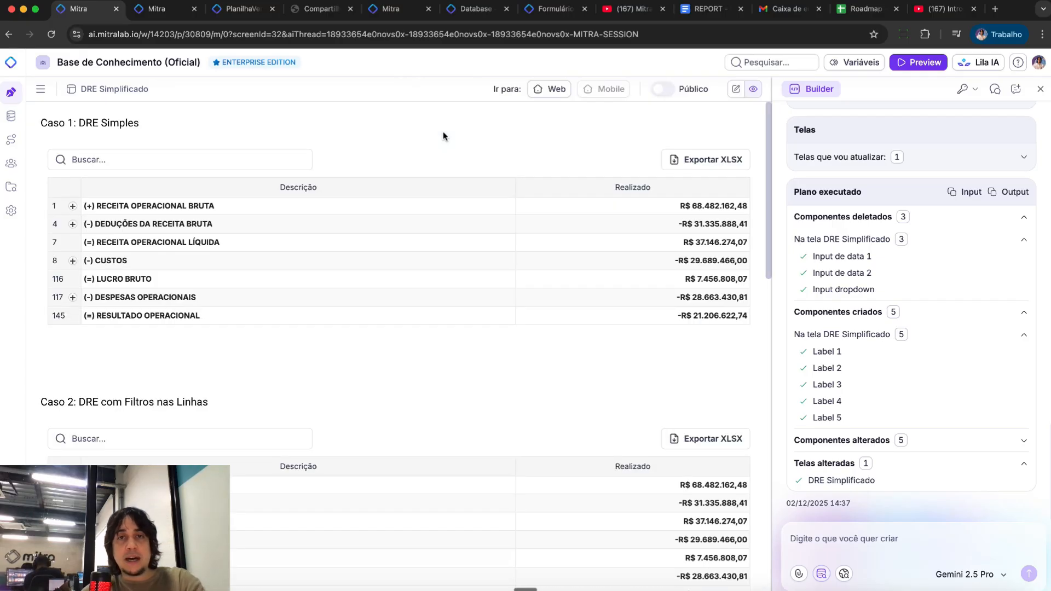
{"action": "scroll", "coordinate": [443, 135], "scroll_direction": "down", "scroll_amount": 5}
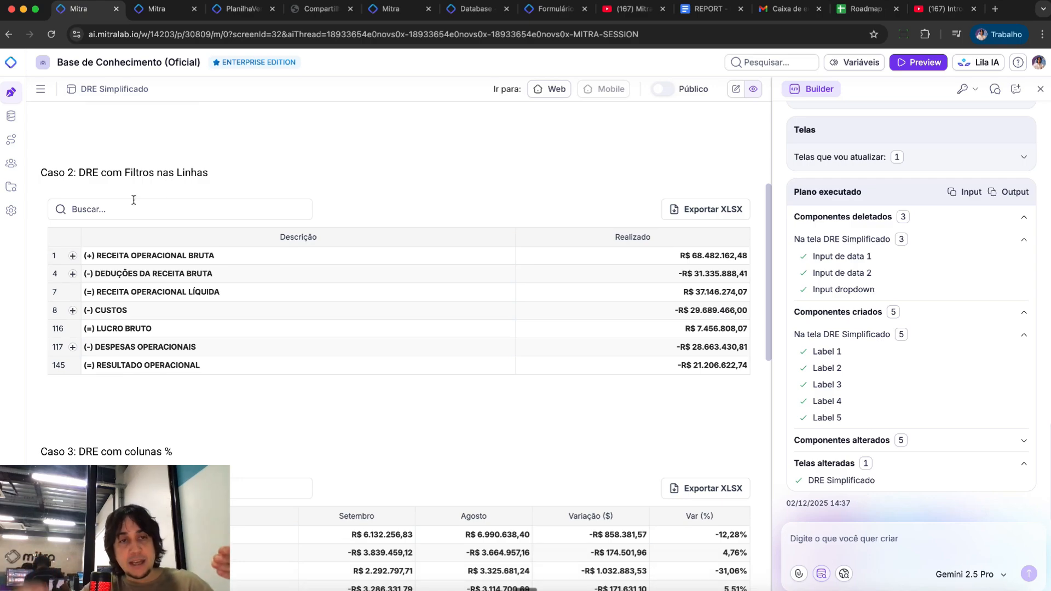
{"action": "left_click", "coordinate": [73, 255]}
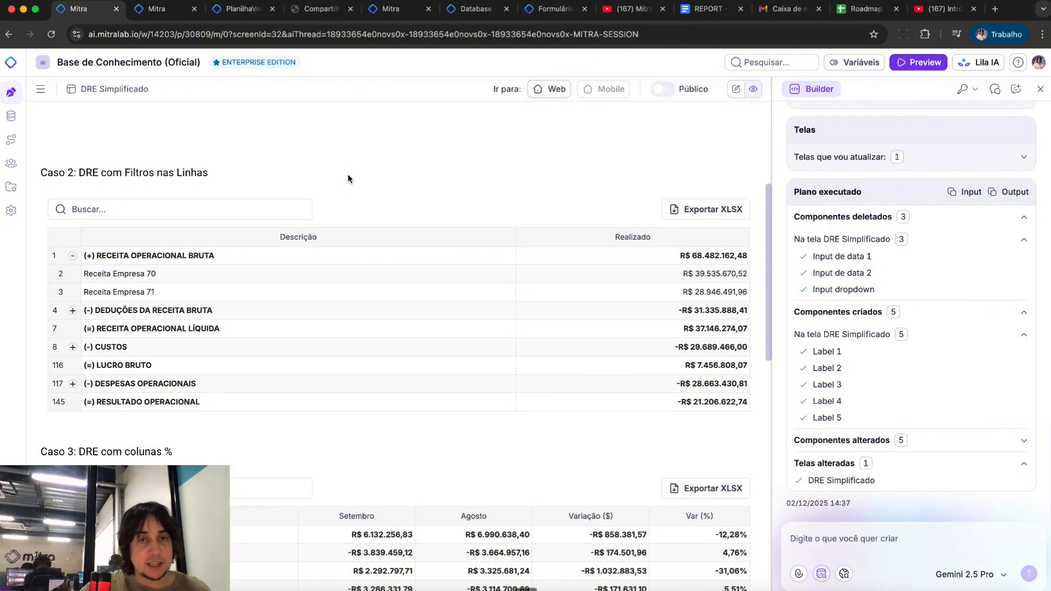
In edit mode, run the Caso 2 report's data query to examine its VALOR_TOTAL, VALOR_70 and VALOR_71 columns, closing it without saving.
{"action": "left_click", "coordinate": [736, 88]}
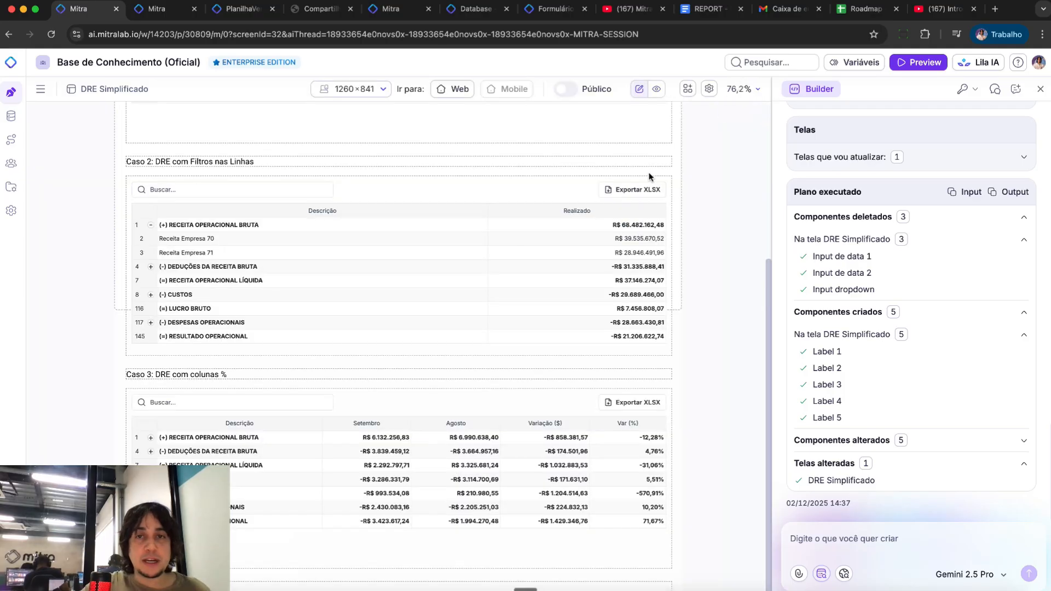
{"action": "left_click", "coordinate": [660, 168]}
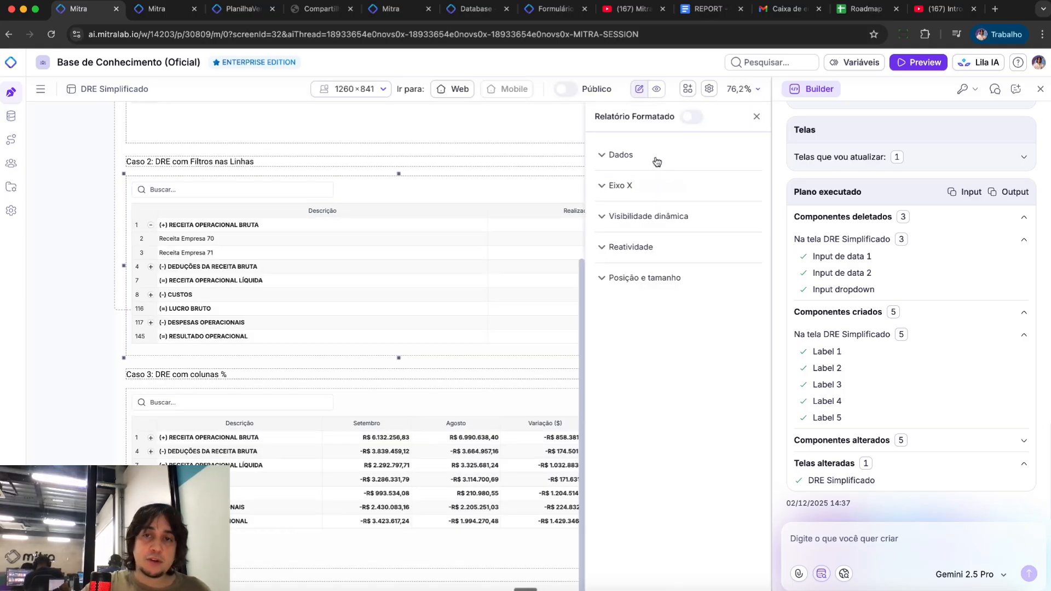
{"action": "left_click", "coordinate": [655, 166]}
{"action": "left_click", "coordinate": [660, 210]}
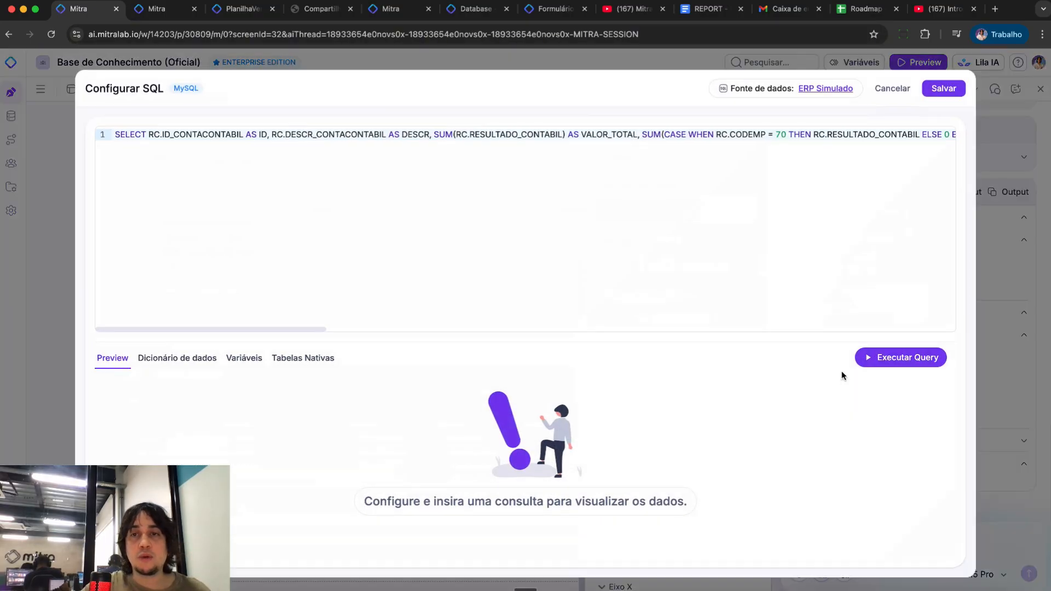
{"action": "left_click", "coordinate": [909, 364]}
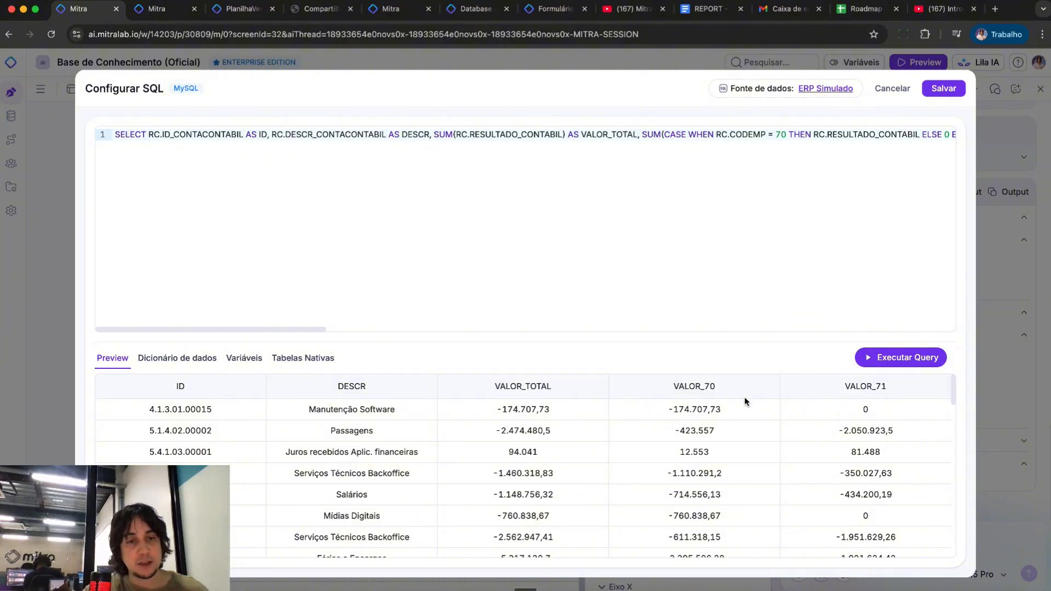
{"action": "left_click", "coordinate": [893, 88]}
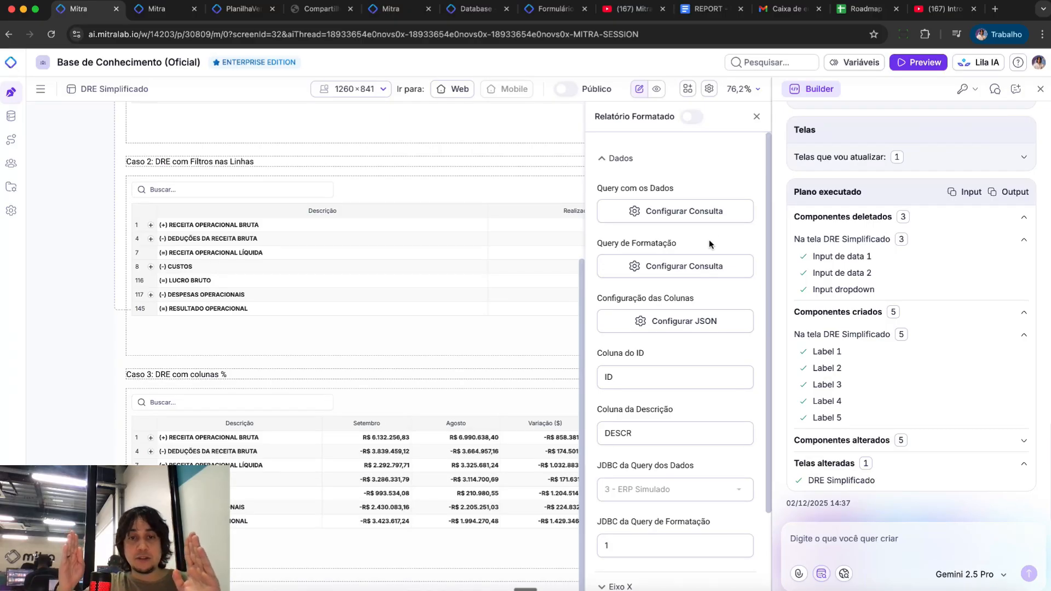
{"action": "scroll", "coordinate": [383, 289], "scroll_direction": "right", "scroll_amount": 3}
{"action": "scroll", "coordinate": [383, 289], "scroll_direction": "up", "scroll_amount": 2}
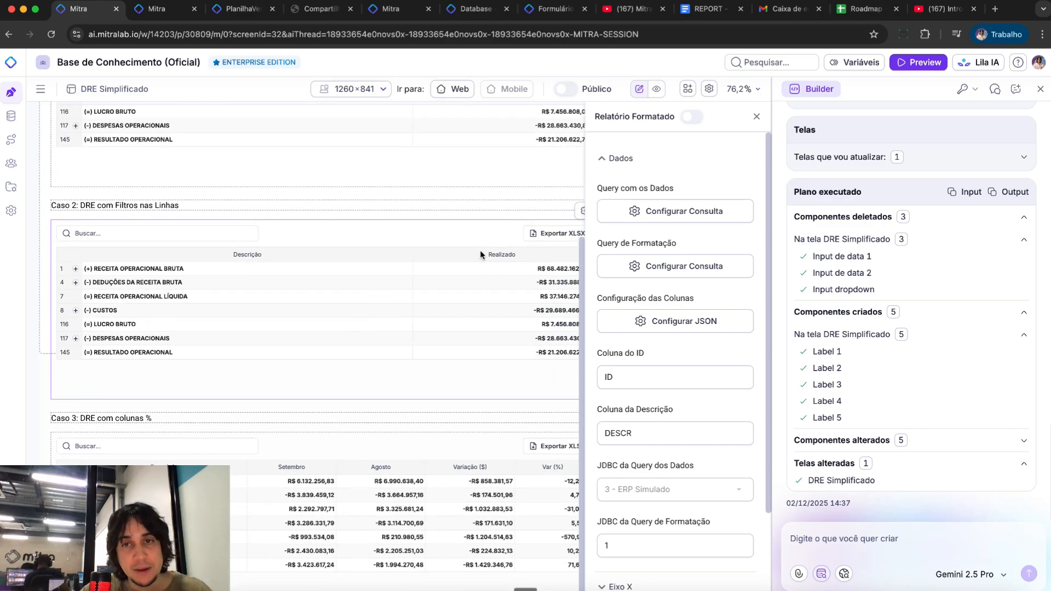
Open the Caso 2 report's column configuration, and examine the ID, Descricao, Pai, Formula and Ordem columns of the DRE_CONFIG_MULTI_EMP table.
{"action": "left_click", "coordinate": [643, 325]}
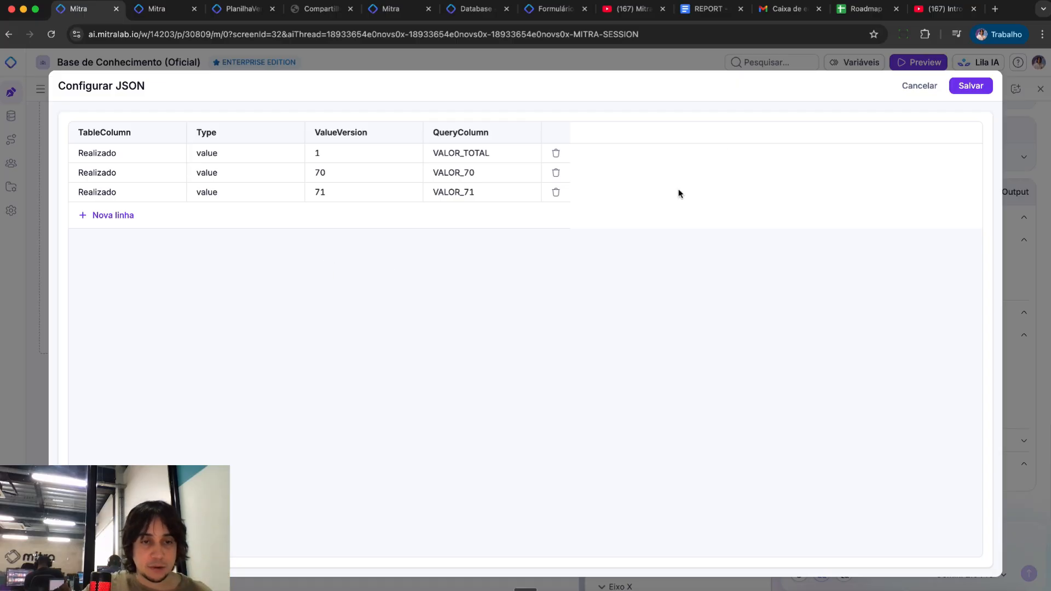
{"action": "key", "text": "ctrl+Tab"}
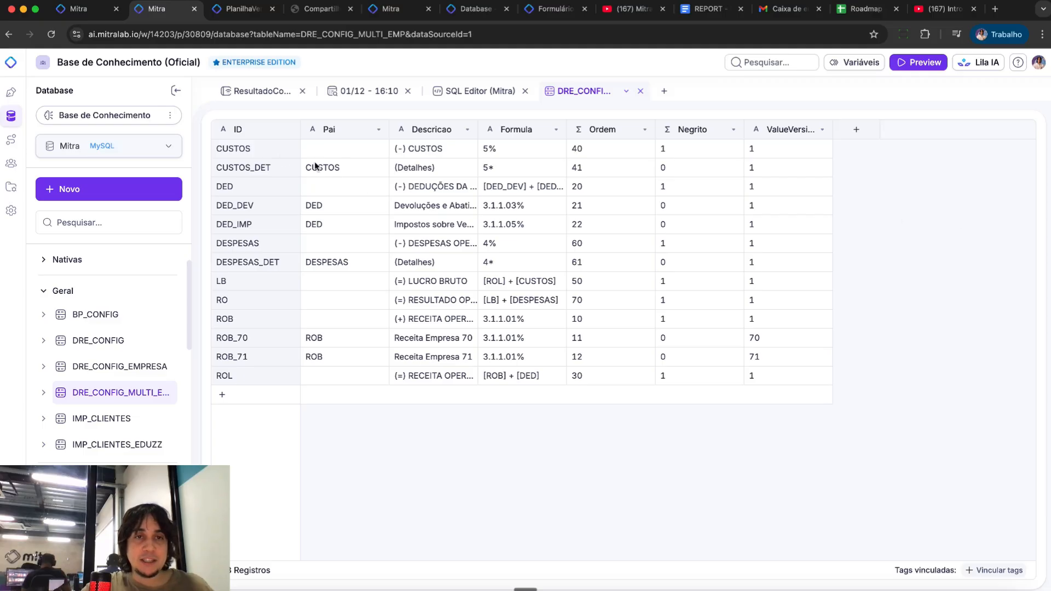
{"action": "left_click_drag", "start_coordinate": [275, 155], "coordinate": [268, 336]}
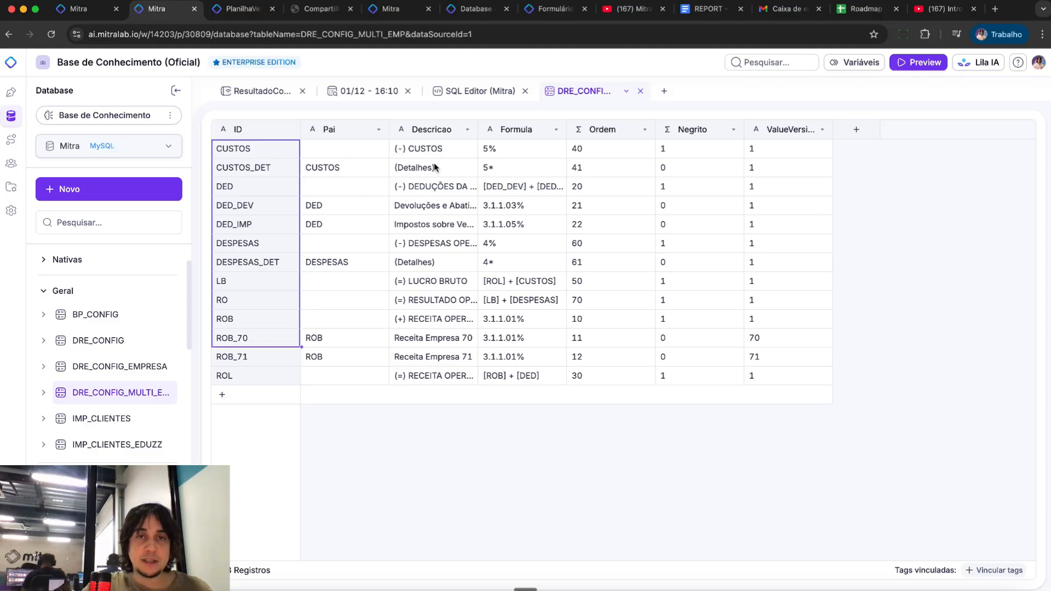
{"action": "left_click_drag", "start_coordinate": [436, 155], "coordinate": [422, 311]}
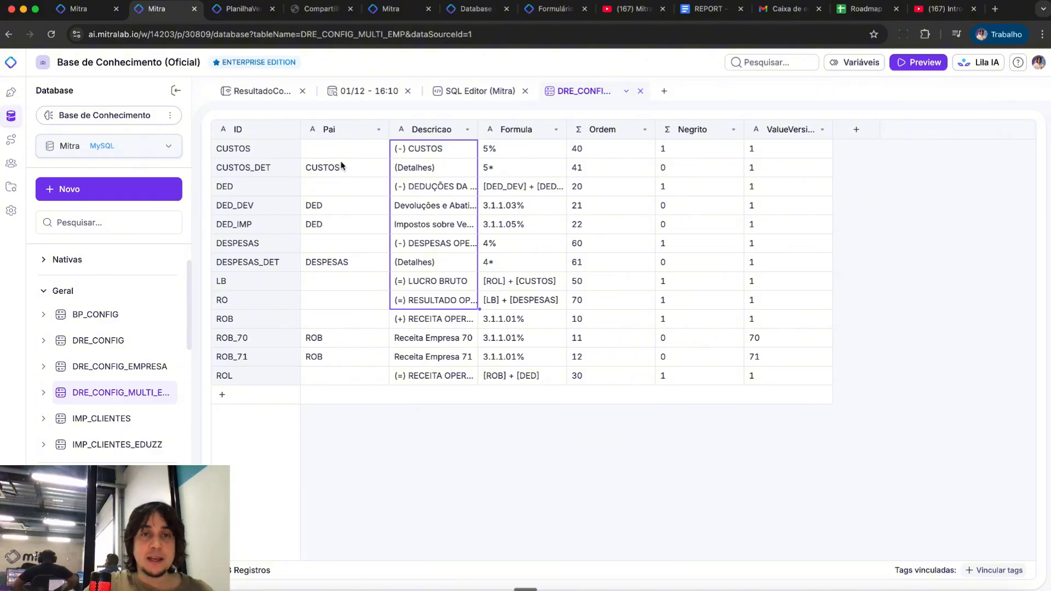
{"action": "left_click_drag", "start_coordinate": [340, 164], "coordinate": [335, 378]}
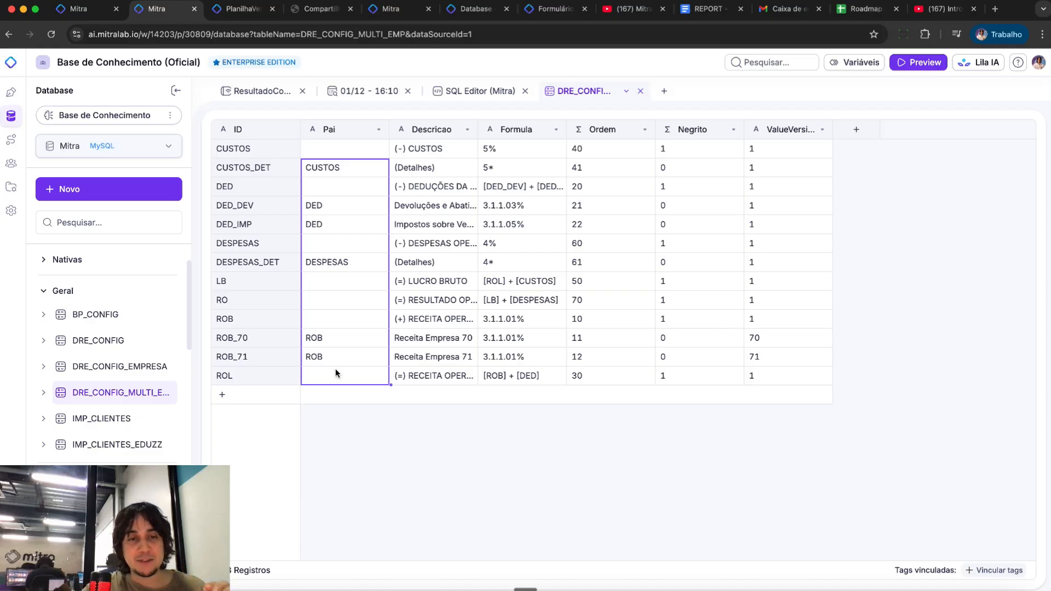
{"action": "left_click_drag", "start_coordinate": [268, 341], "coordinate": [379, 359]}
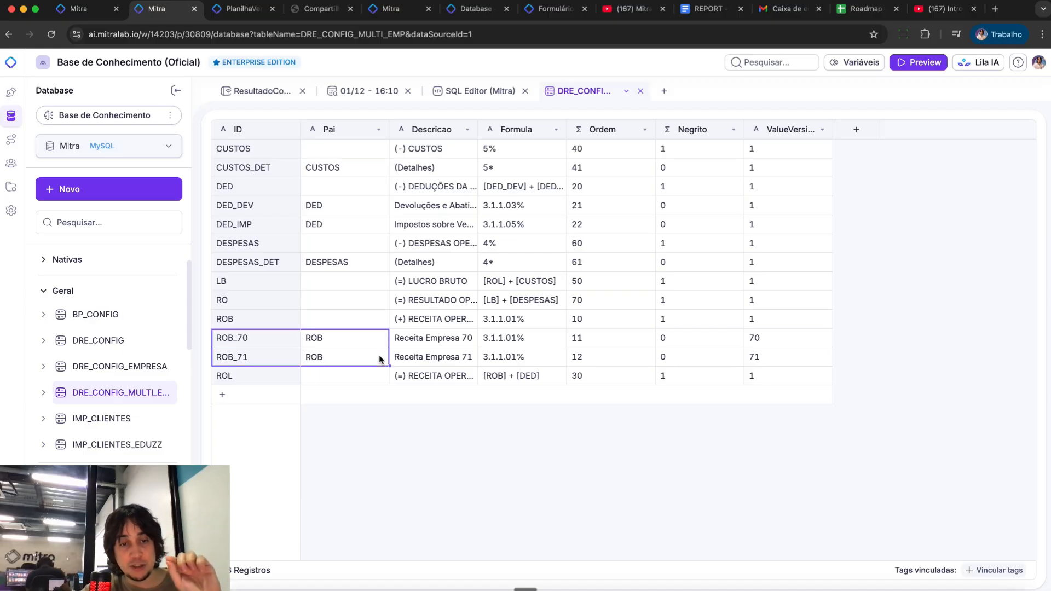
{"action": "left_click_drag", "start_coordinate": [523, 225], "coordinate": [518, 338]}
{"action": "left_click_drag", "start_coordinate": [591, 230], "coordinate": [590, 305]}
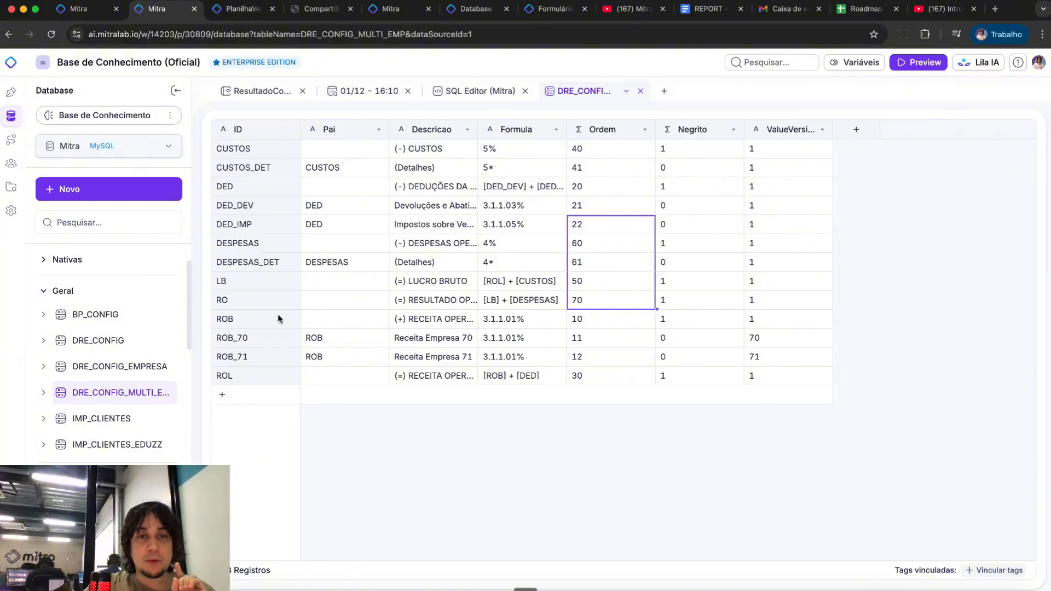
Compare the Formula and ValueVersion values of the ROB, ROB_70 and ROB_71 rows in DRE_CONFIG_MULTI_EMP.
{"action": "left_click_drag", "start_coordinate": [268, 319], "coordinate": [768, 322]}
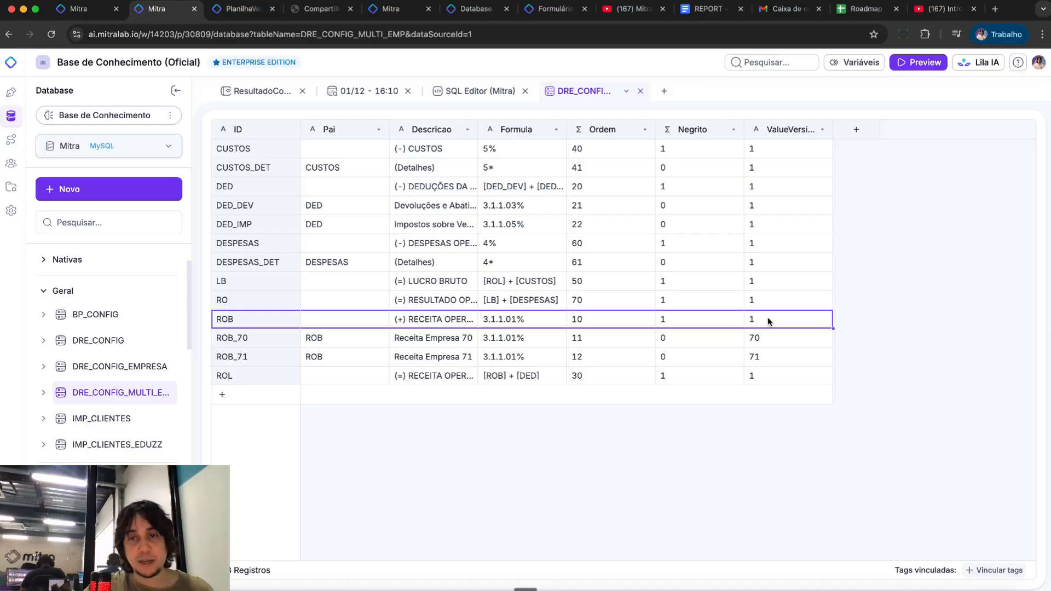
{"action": "left_click", "coordinate": [457, 340]}
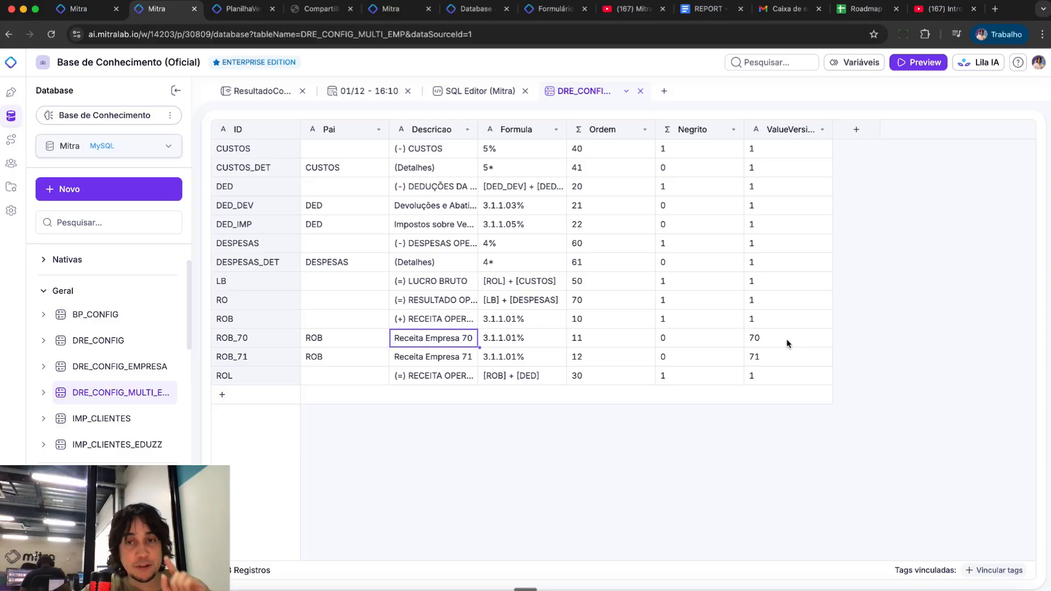
{"action": "left_click", "coordinate": [787, 343]}
{"action": "left_click", "coordinate": [454, 358]}
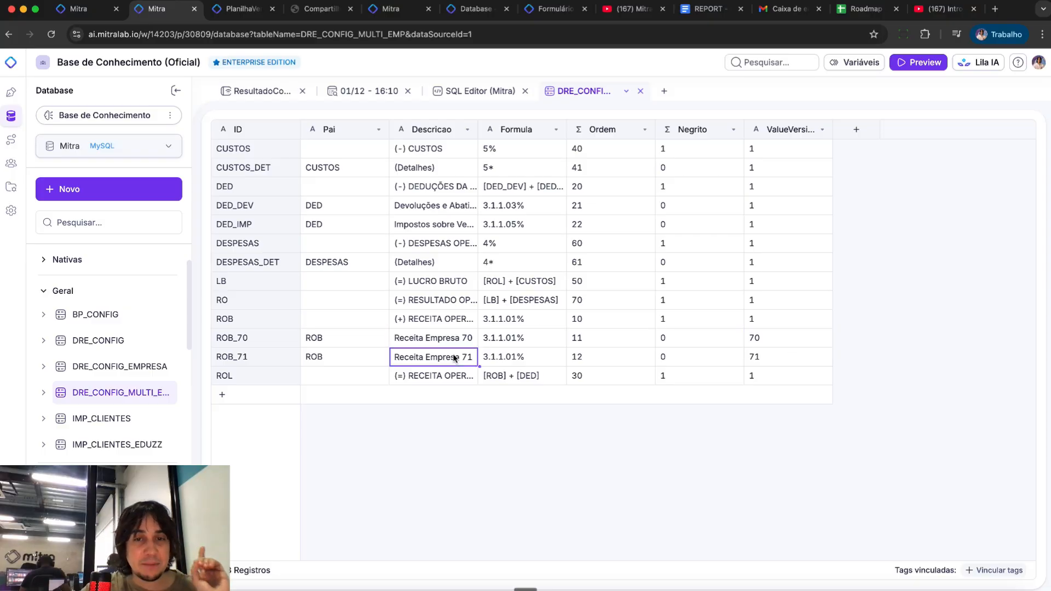
{"action": "left_click", "coordinate": [756, 361]}
{"action": "left_click_drag", "start_coordinate": [523, 325], "coordinate": [515, 355]}
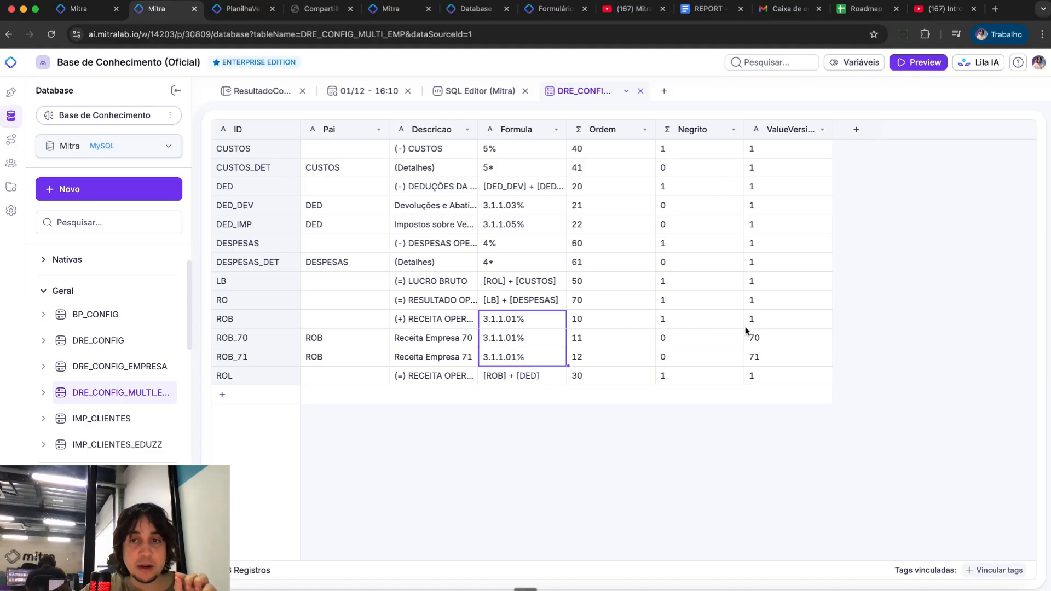
{"action": "left_click_drag", "start_coordinate": [749, 325], "coordinate": [763, 368]}
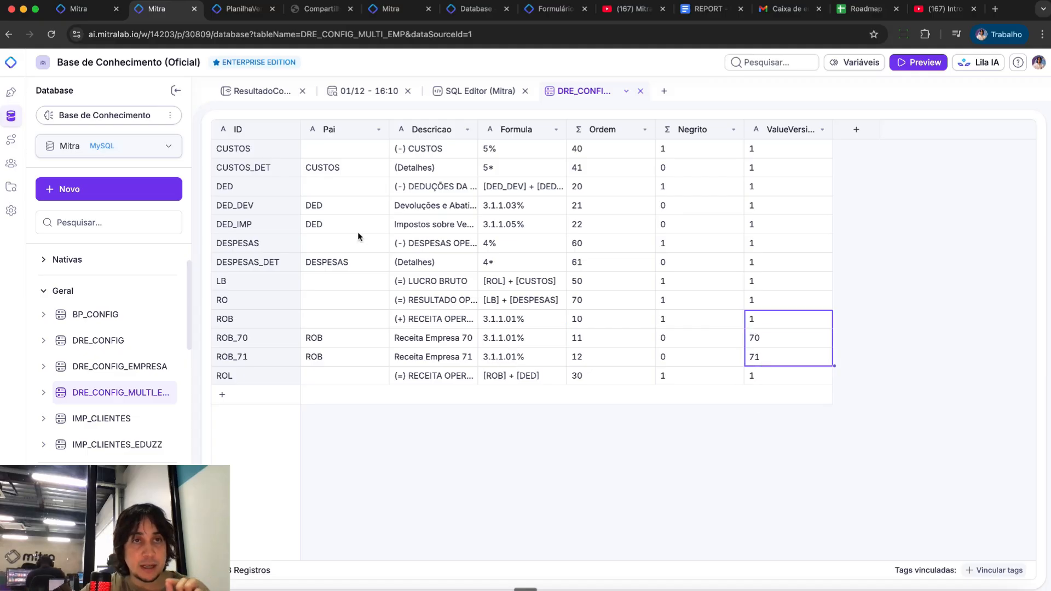
Return to the Caso 2 report's column configuration, close it without saving and leave the report's settings.
{"action": "left_click", "coordinate": [93, 12]}
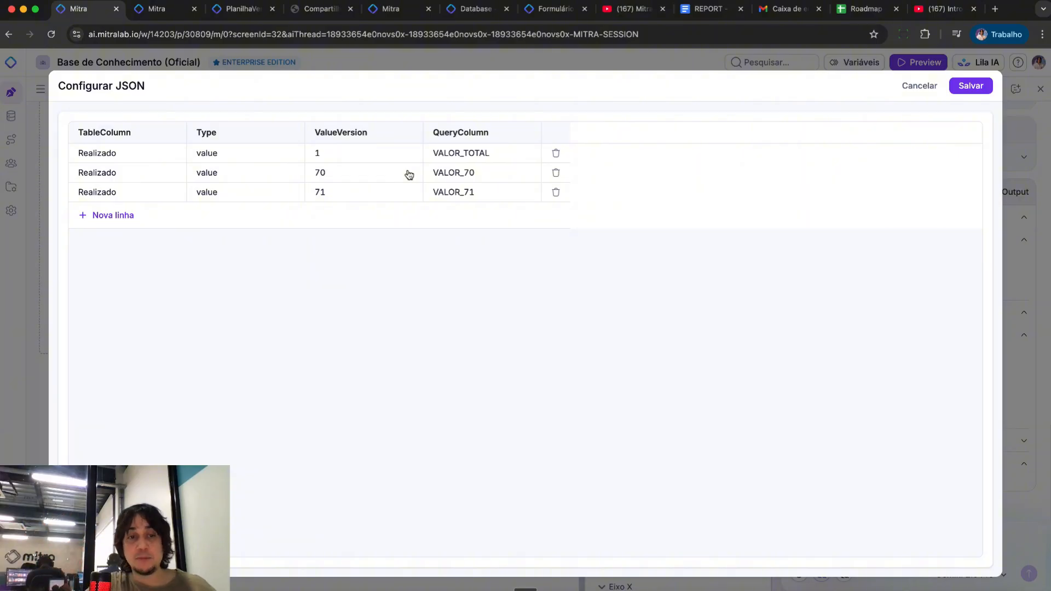
{"action": "left_click", "coordinate": [919, 86]}
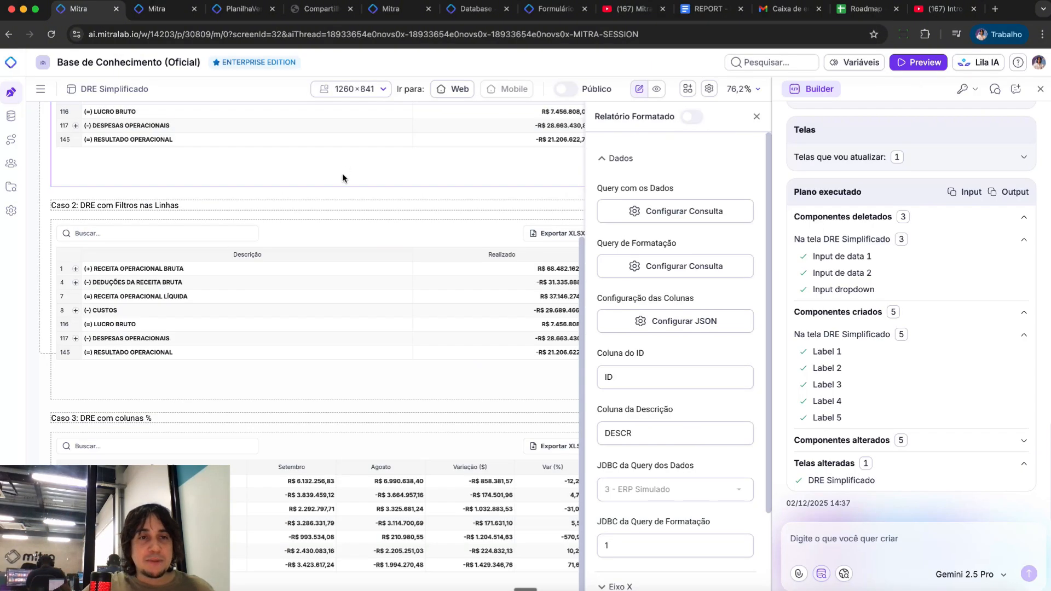
{"action": "left_click", "coordinate": [337, 196]}
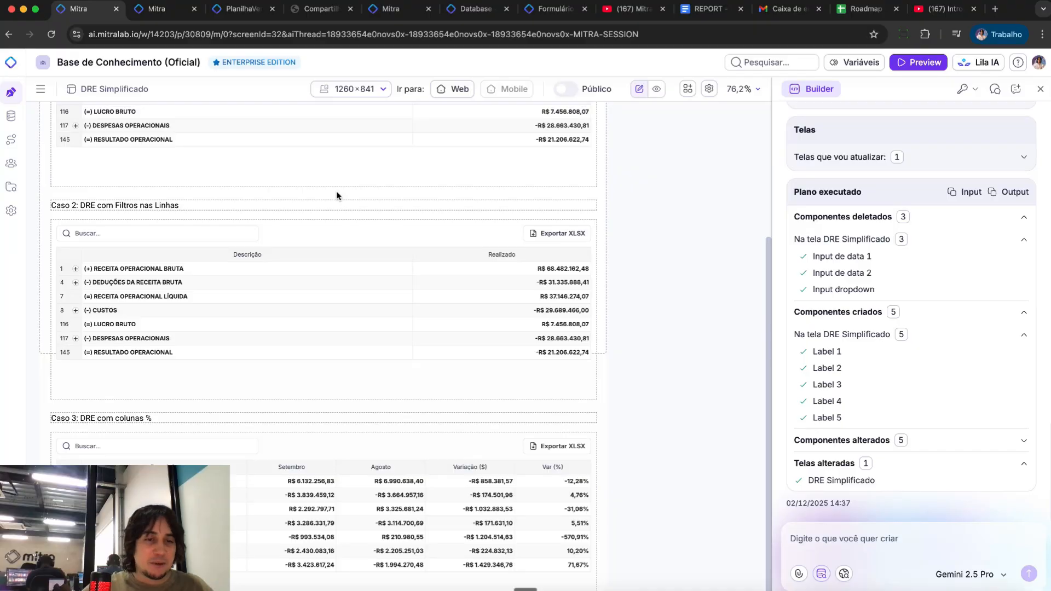
Compare the Caso 1 and Caso 2 reports on the DRE Simplificado screen.
{"action": "scroll", "coordinate": [336, 192], "scroll_direction": "down", "scroll_amount": 2}
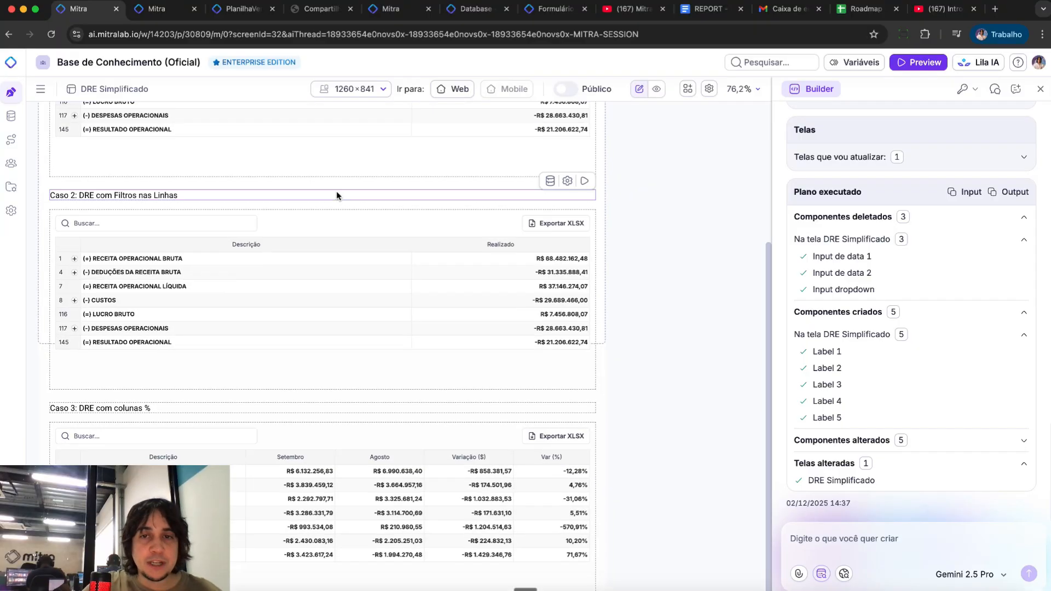
{"action": "scroll", "coordinate": [336, 192], "scroll_direction": "up", "scroll_amount": 5}
{"action": "scroll", "coordinate": [336, 196], "scroll_direction": "up", "scroll_amount": 1}
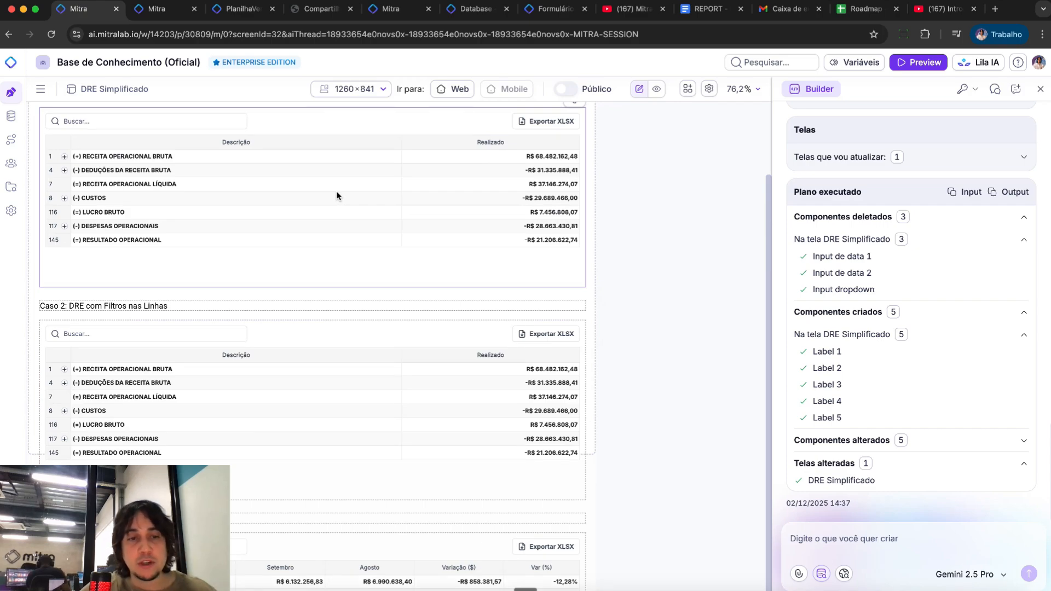
{"action": "left_click", "coordinate": [481, 159]}
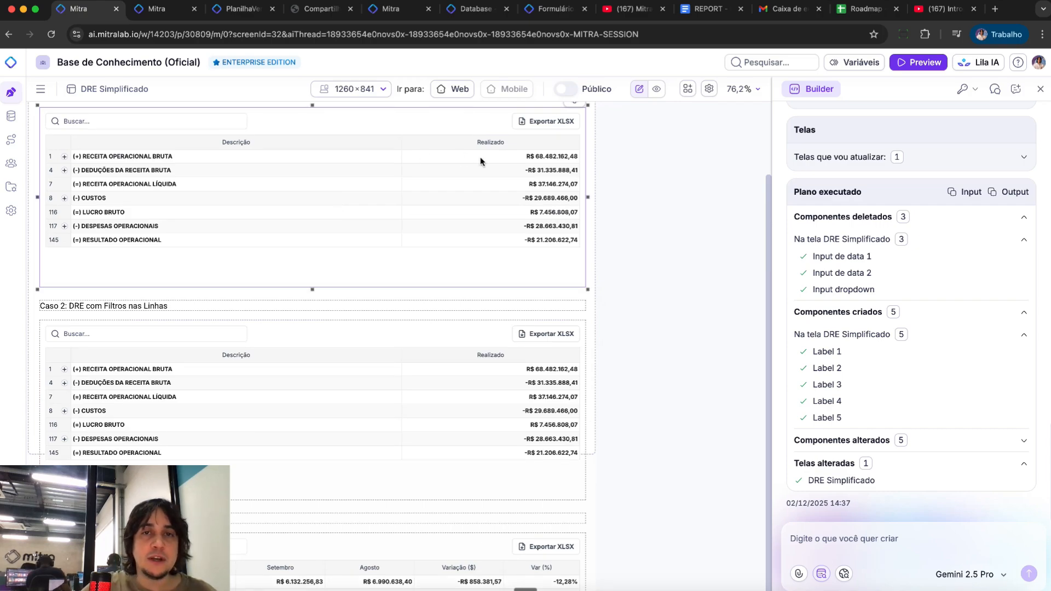
{"action": "scroll", "coordinate": [474, 198], "scroll_direction": "down", "scroll_amount": 5}
{"action": "left_click", "coordinate": [480, 251]}
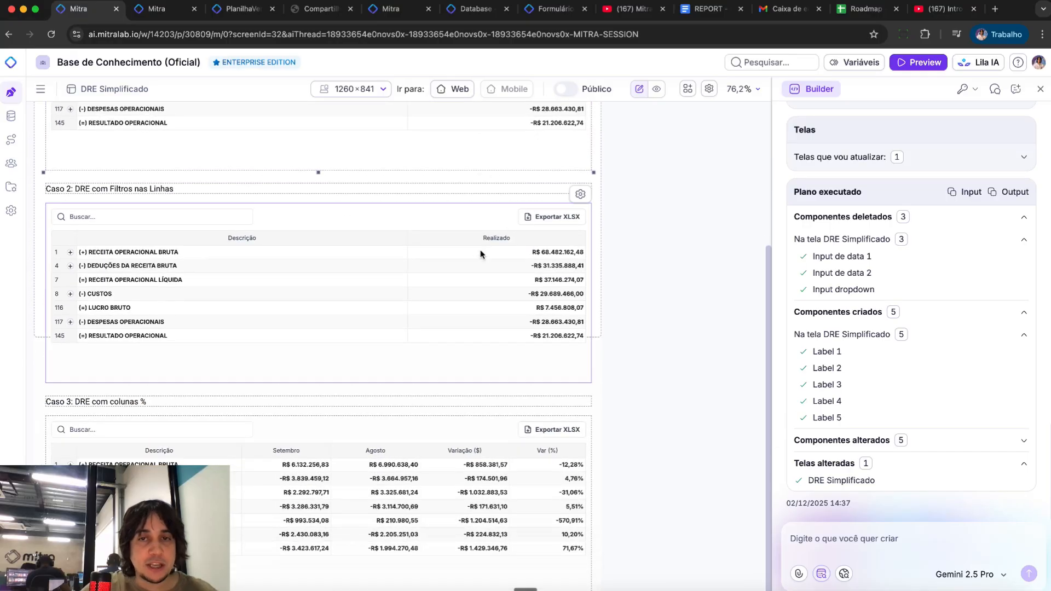
Run the Caso 3 report's data query to review its value columns, and view its column configuration, closing both without saving.
{"action": "scroll", "coordinate": [481, 253], "scroll_direction": "down", "scroll_amount": 8}
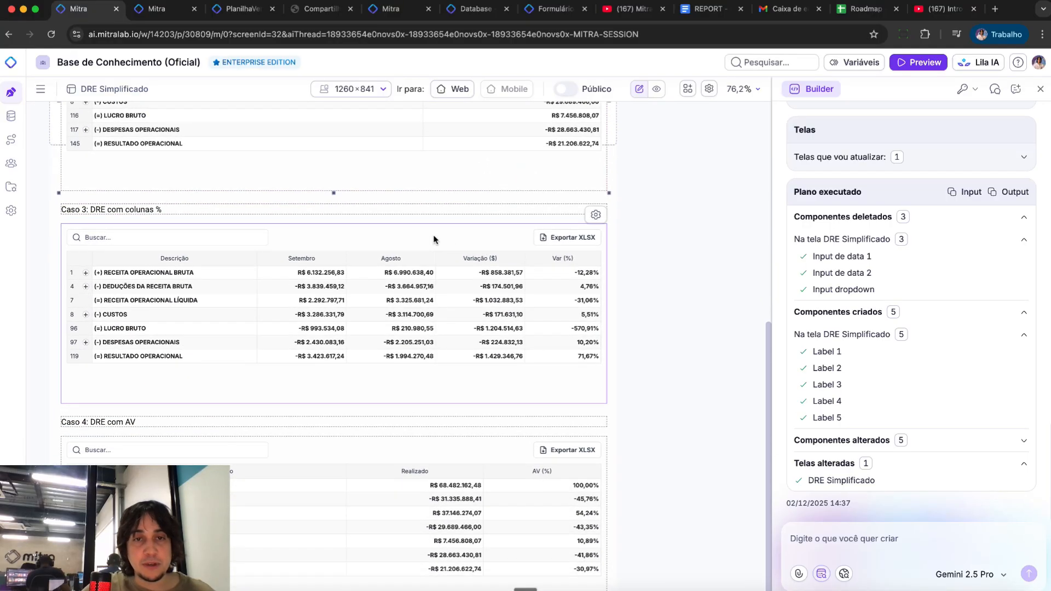
{"action": "right_click", "coordinate": [434, 239]}
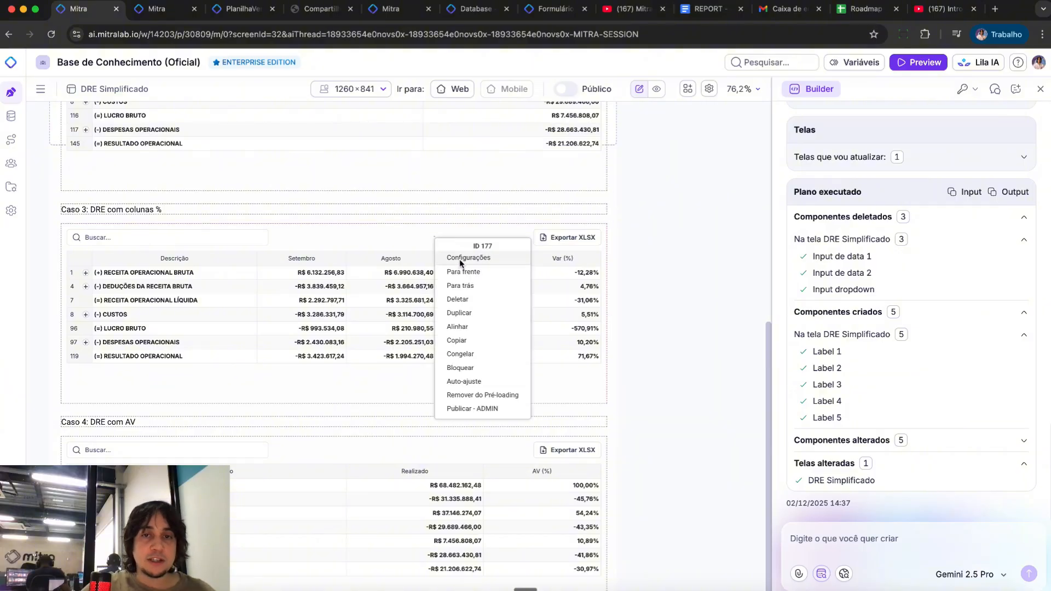
{"action": "left_click", "coordinate": [458, 258]}
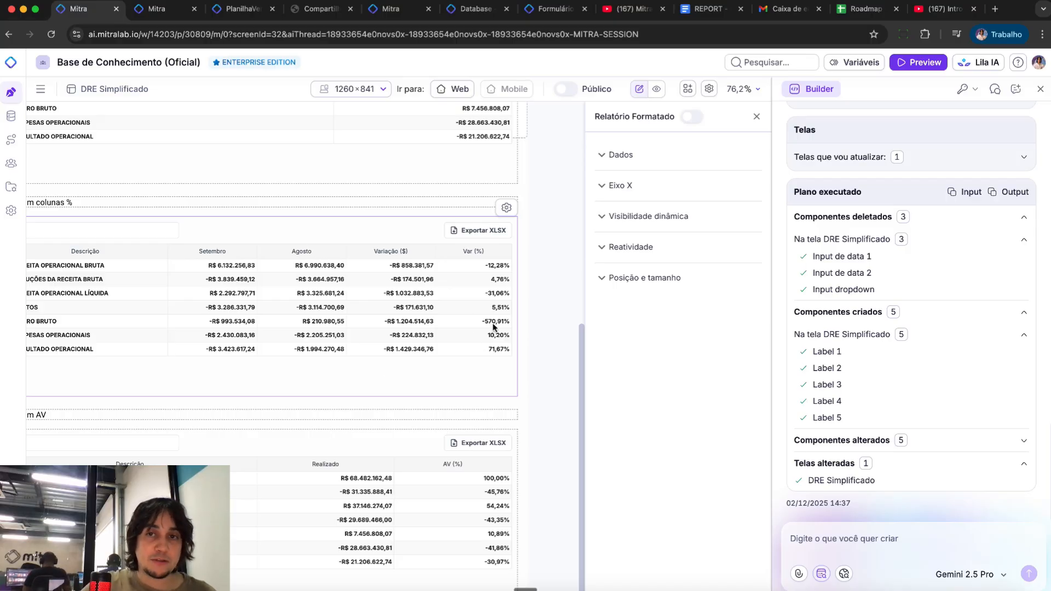
{"action": "left_click", "coordinate": [634, 160]}
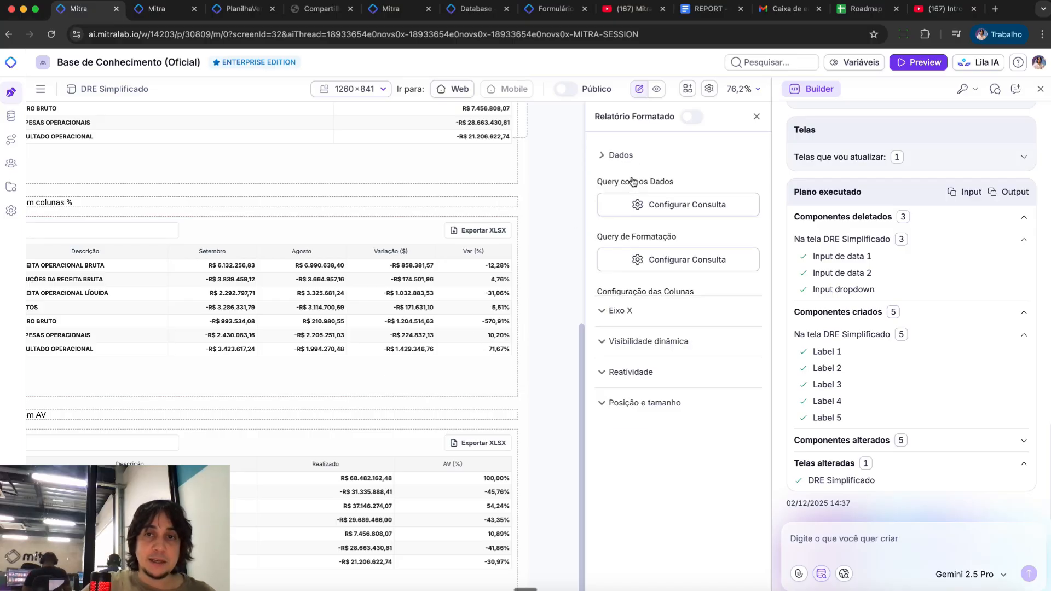
{"action": "left_click", "coordinate": [624, 206]}
{"action": "left_click", "coordinate": [878, 358]}
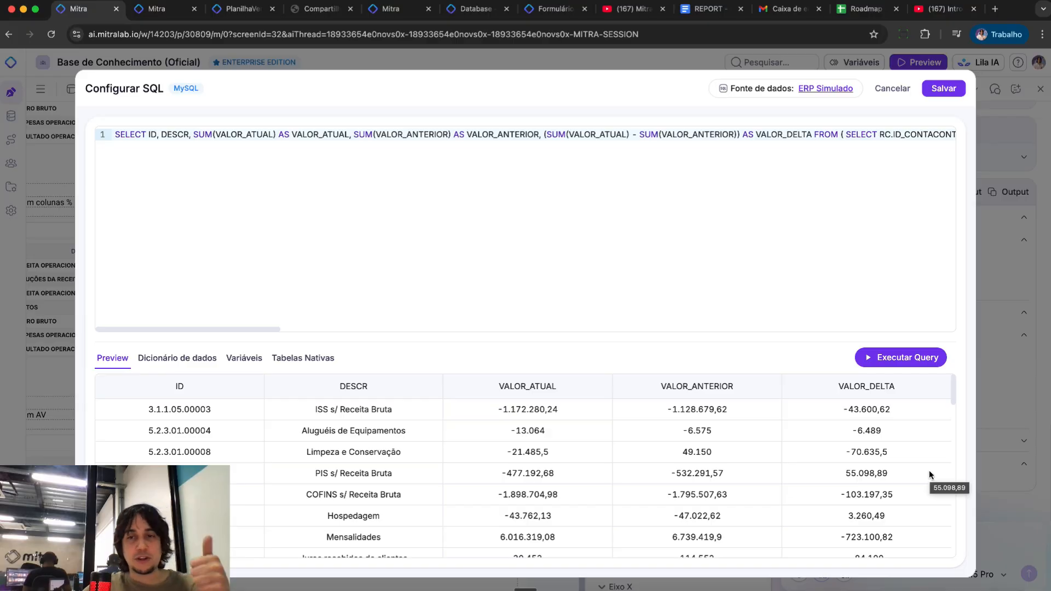
{"action": "left_click", "coordinate": [895, 89]}
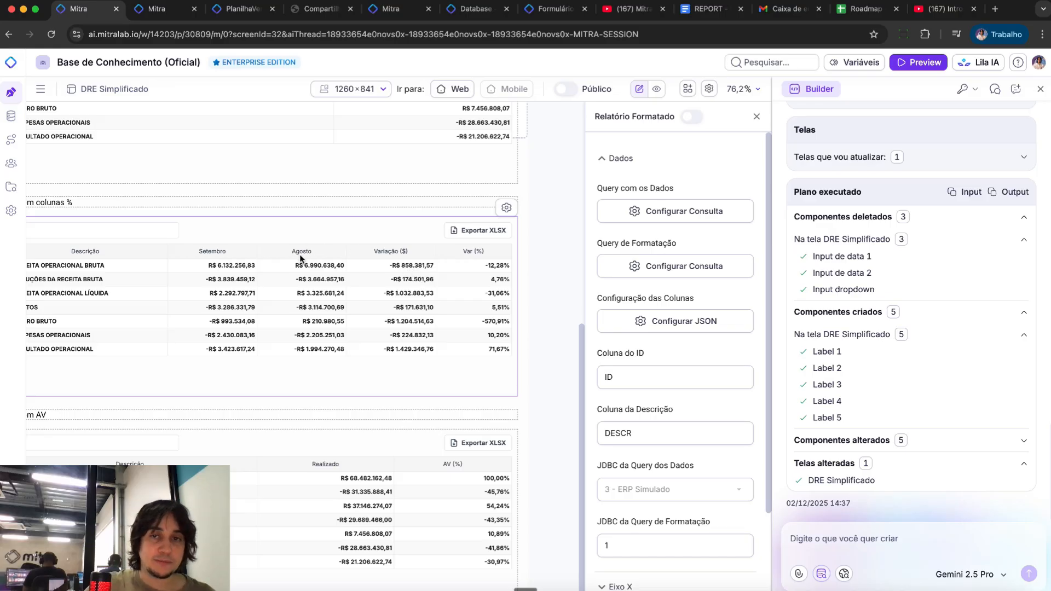
{"action": "left_click", "coordinate": [641, 321]}
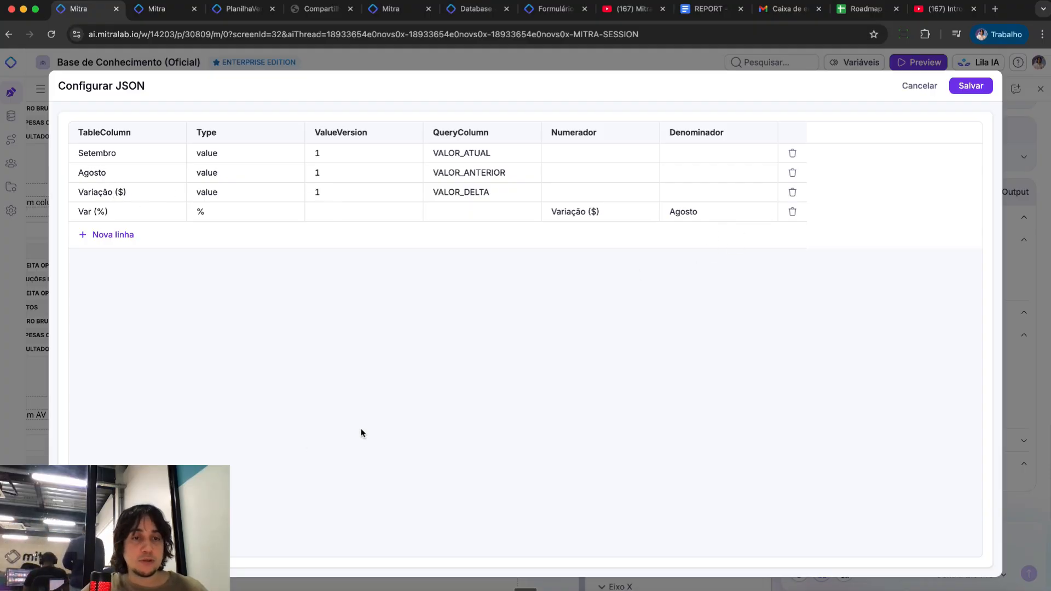
{"action": "left_click", "coordinate": [920, 87]}
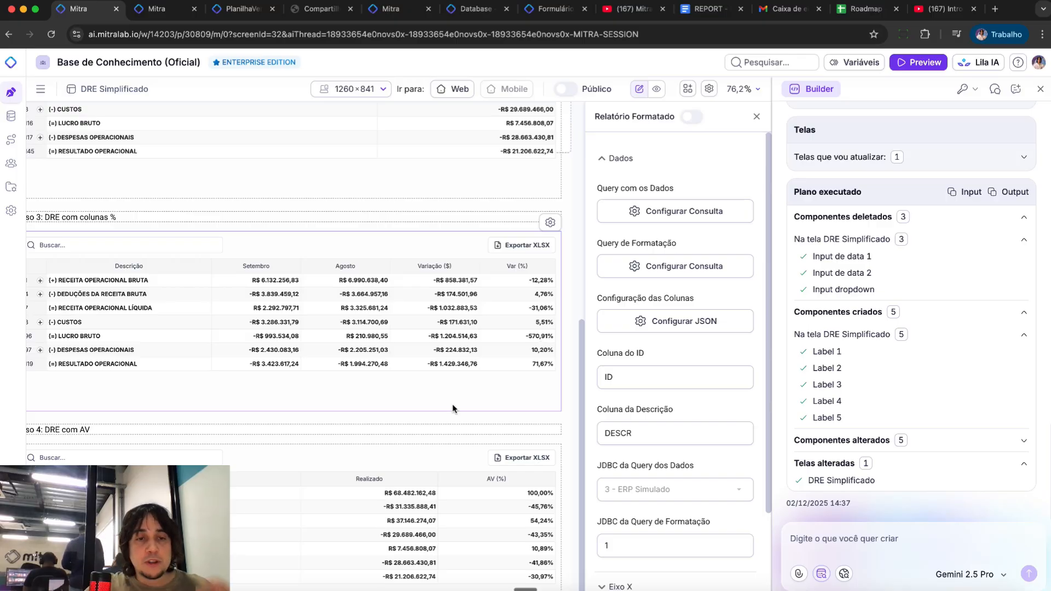
Run the Caso 4 report's data query and examine its VALOR and RECEITA_ONLY columns and the SUM(CASE WHEN) expression for accounts LIKE '3.1.1.01%'.
{"action": "scroll", "coordinate": [453, 408], "scroll_direction": "down", "scroll_amount": 5}
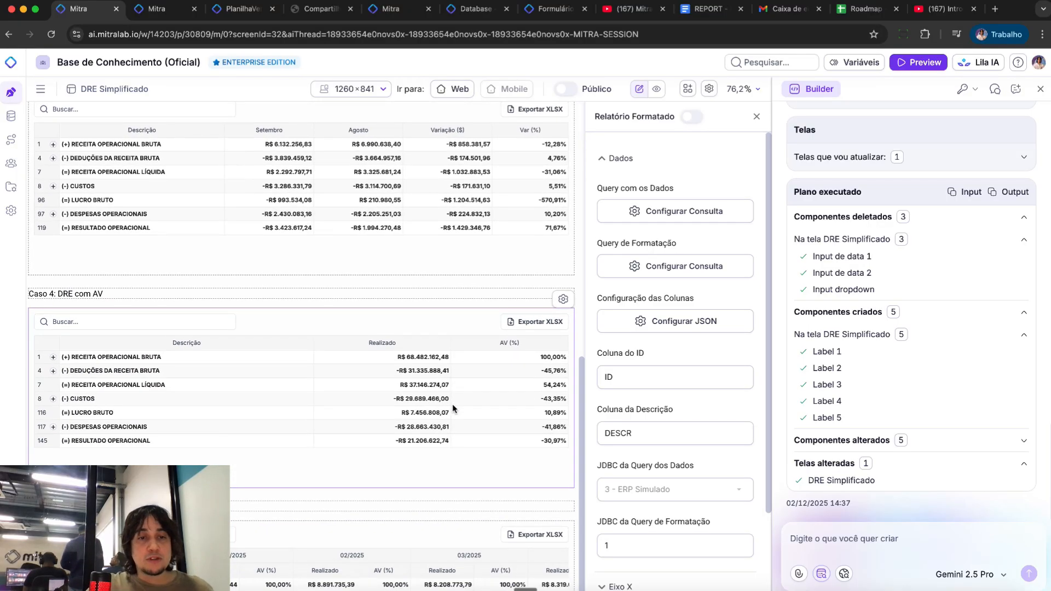
{"action": "right_click", "coordinate": [443, 327]}
{"action": "left_click", "coordinate": [475, 346]}
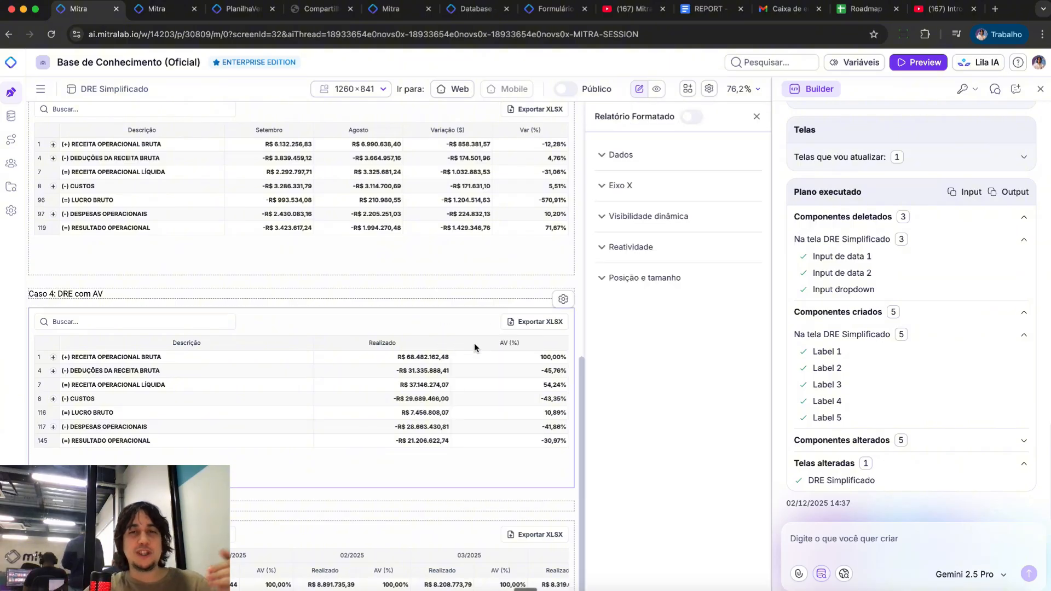
{"action": "left_click", "coordinate": [659, 162]}
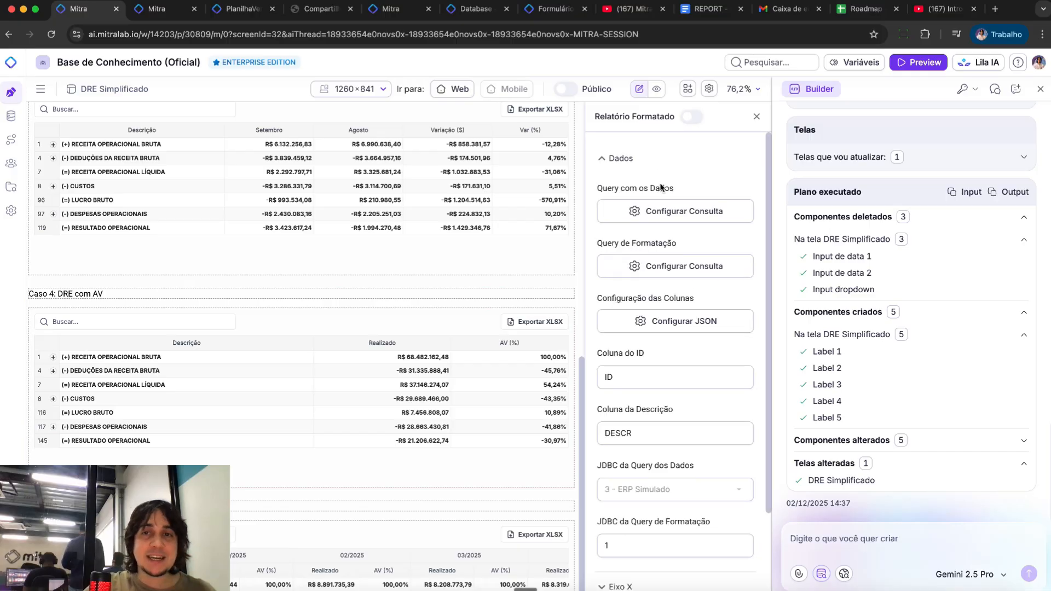
{"action": "left_click", "coordinate": [656, 209]}
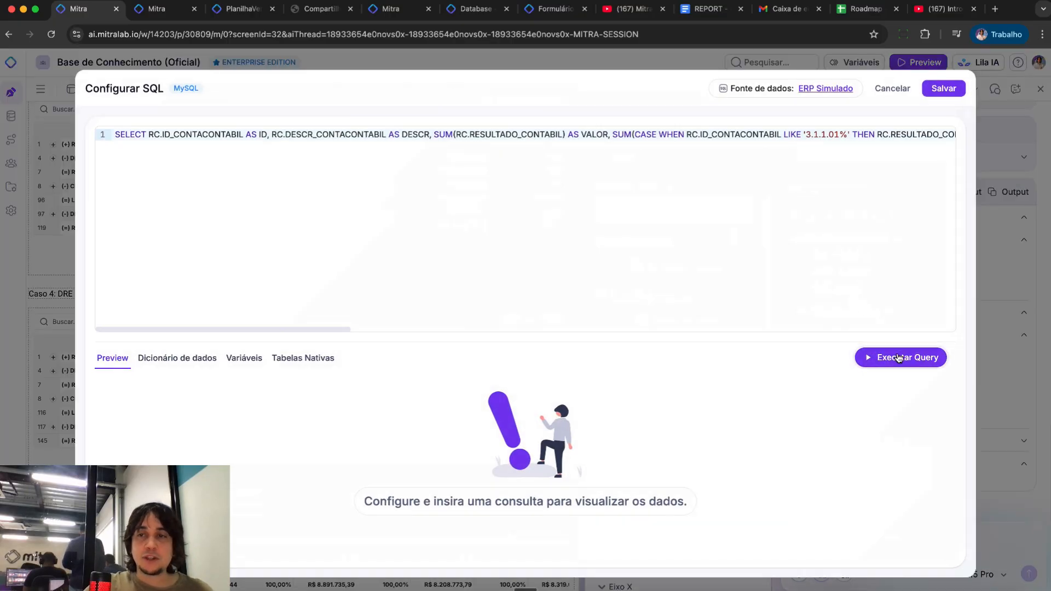
{"action": "left_click", "coordinate": [899, 358]}
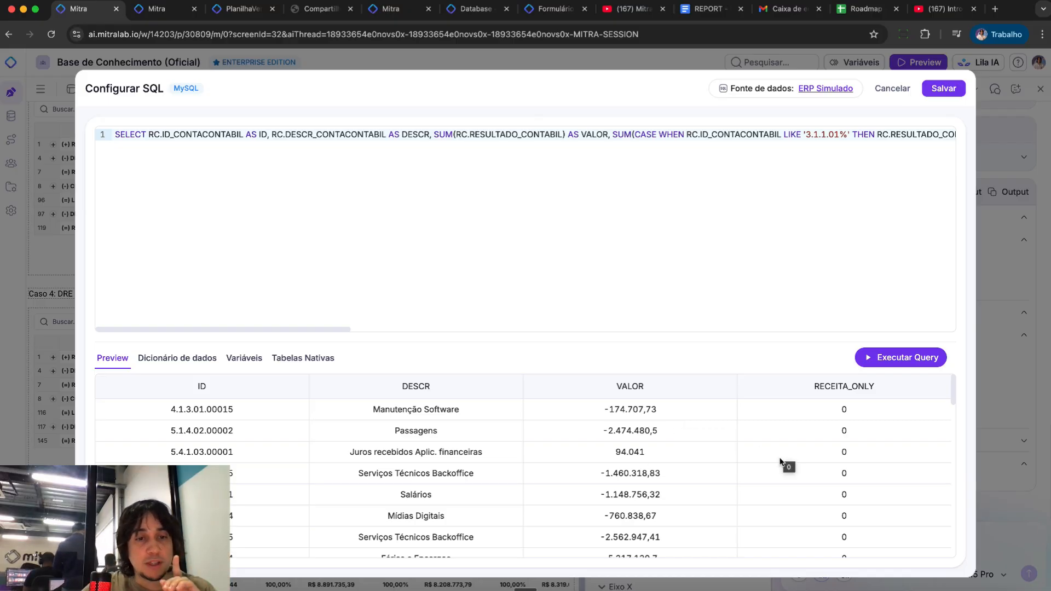
{"action": "scroll", "coordinate": [819, 429], "scroll_direction": "down", "scroll_amount": 3}
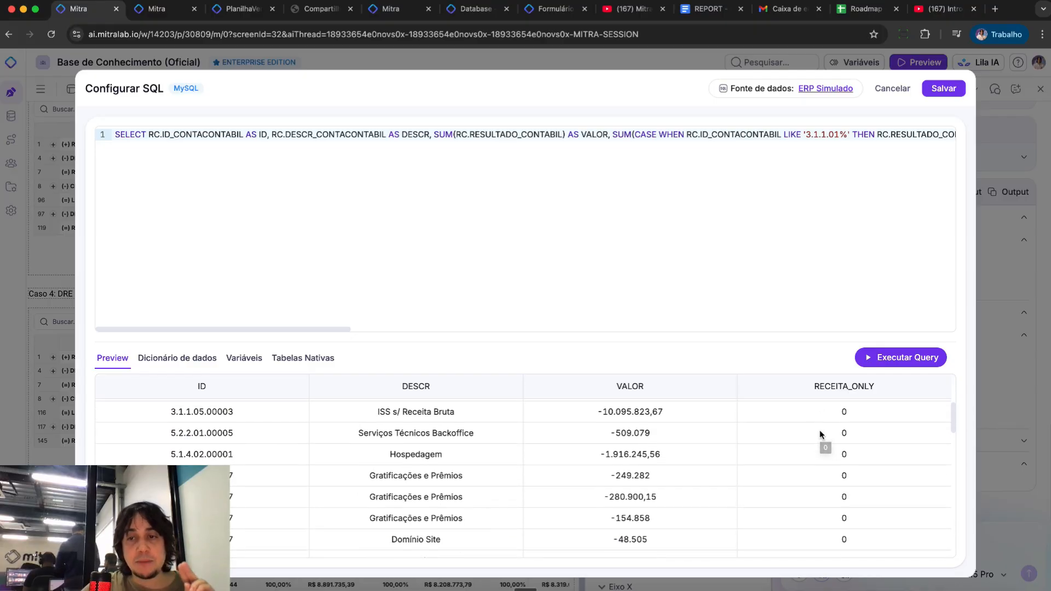
{"action": "scroll", "coordinate": [820, 430], "scroll_direction": "down", "scroll_amount": 5}
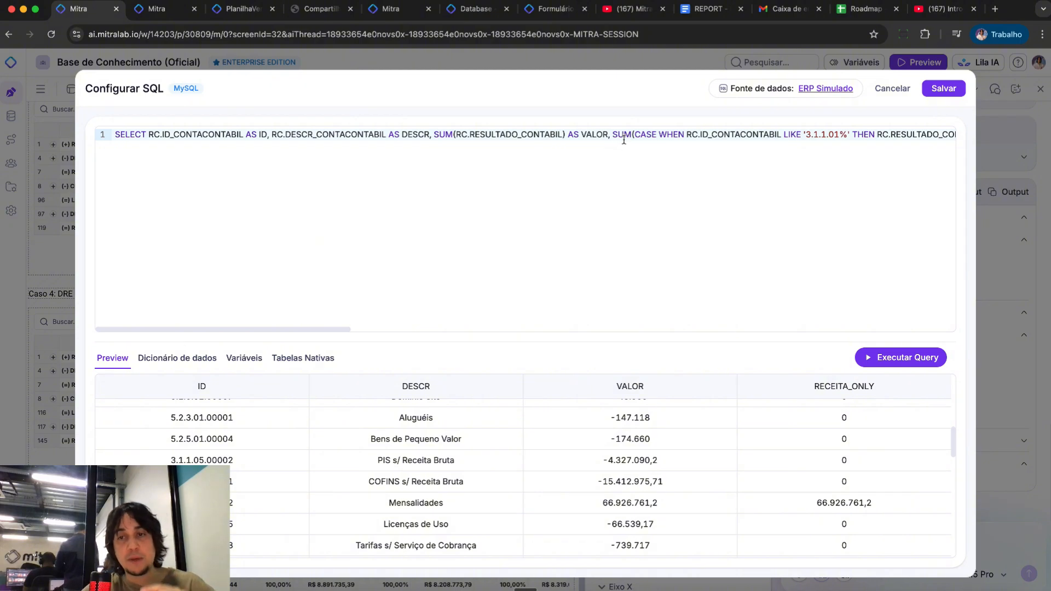
{"action": "scroll", "coordinate": [714, 159], "scroll_direction": "right", "scroll_amount": 5}
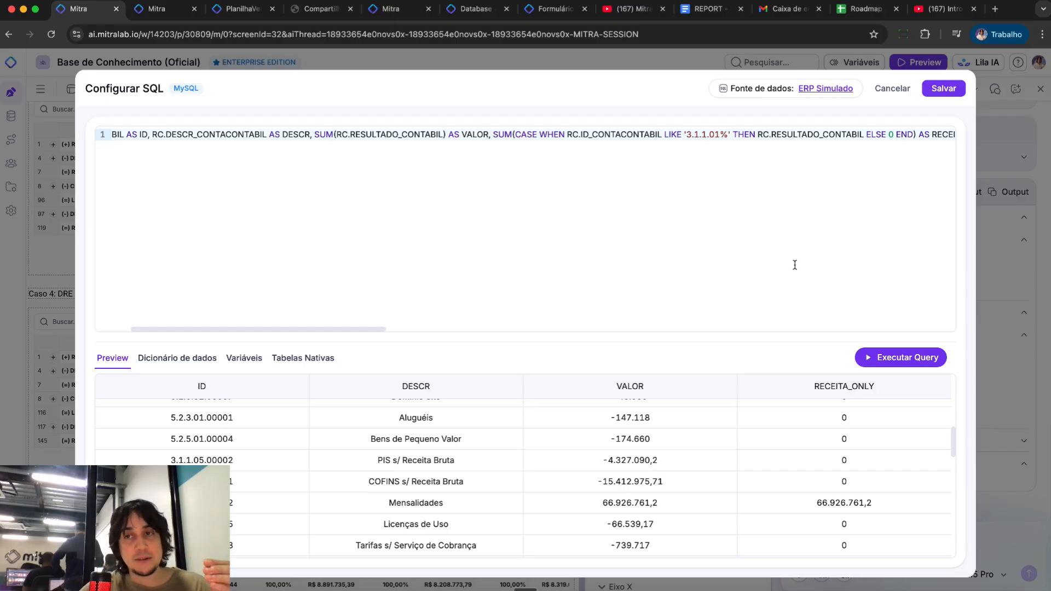
Close the Caso 4 data query and review the report's column configuration, including the AV (%) row with DenominadorAV RECEITA_ONLY, without saving.
{"action": "left_click", "coordinate": [893, 90]}
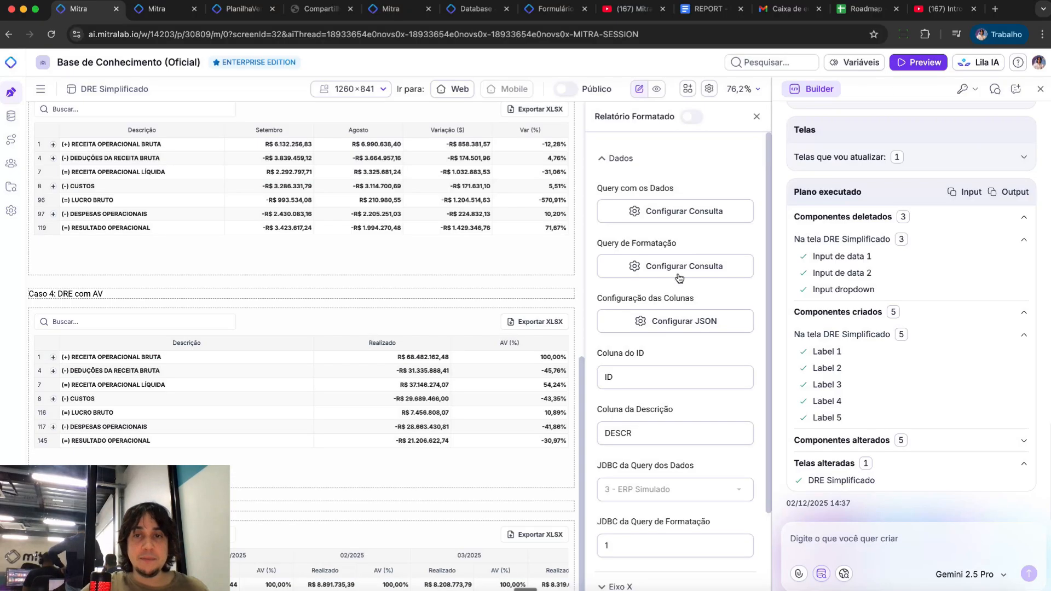
{"action": "left_click", "coordinate": [652, 316]}
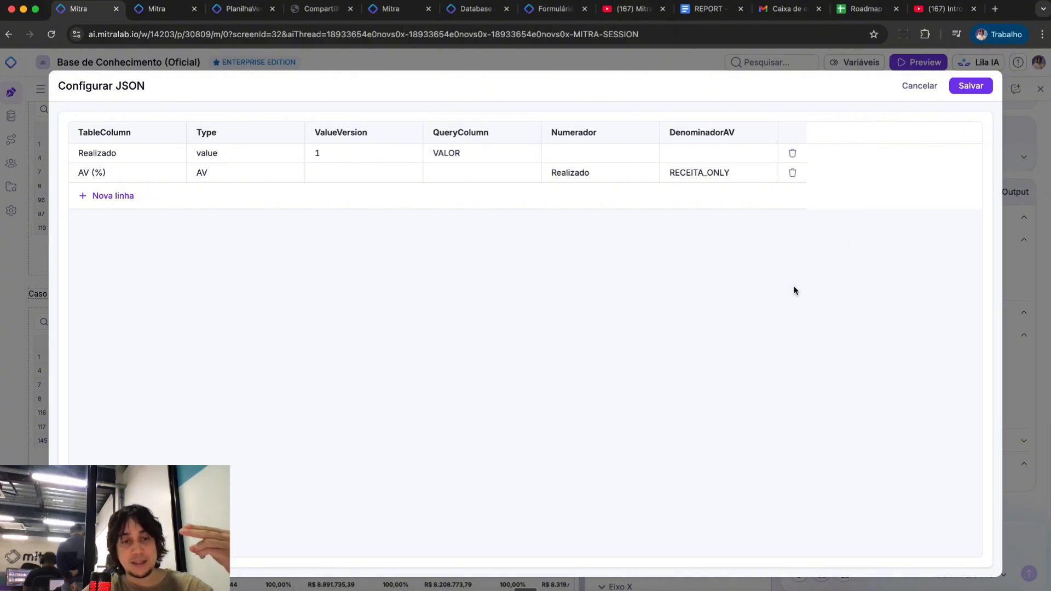
{"action": "left_click", "coordinate": [917, 86]}
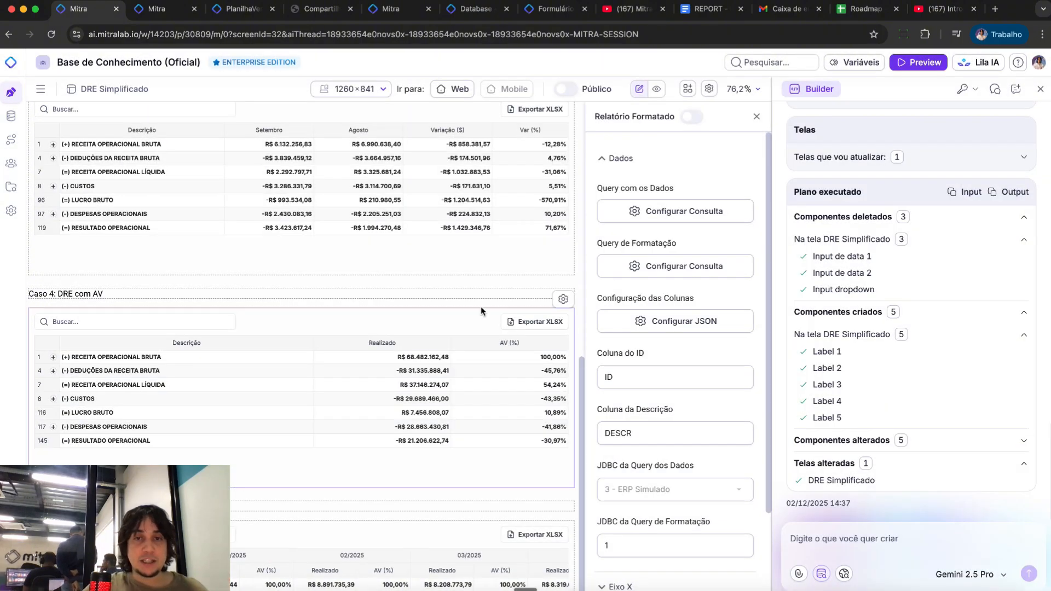
View the screen in preview mode and expand RECEITA OPERACIONAL BRUTA and CUSTOS in the Caso 4 report to examine the accounts' AV (%) values.
{"action": "key", "text": "super+p"}
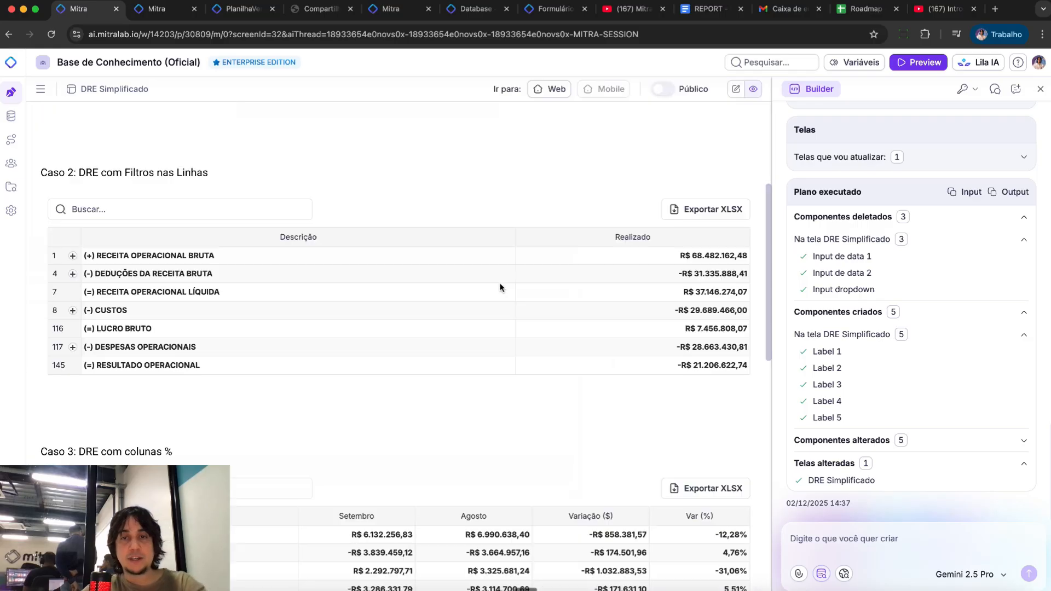
{"action": "scroll", "coordinate": [765, 435], "scroll_direction": "down", "scroll_amount": 5}
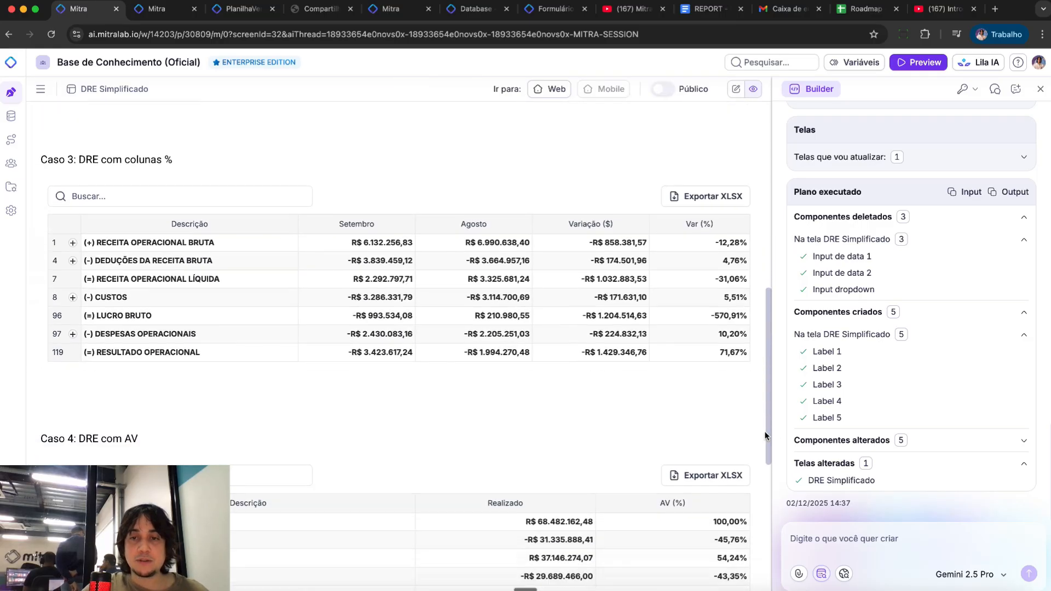
{"action": "scroll", "coordinate": [765, 435], "scroll_direction": "down", "scroll_amount": 3}
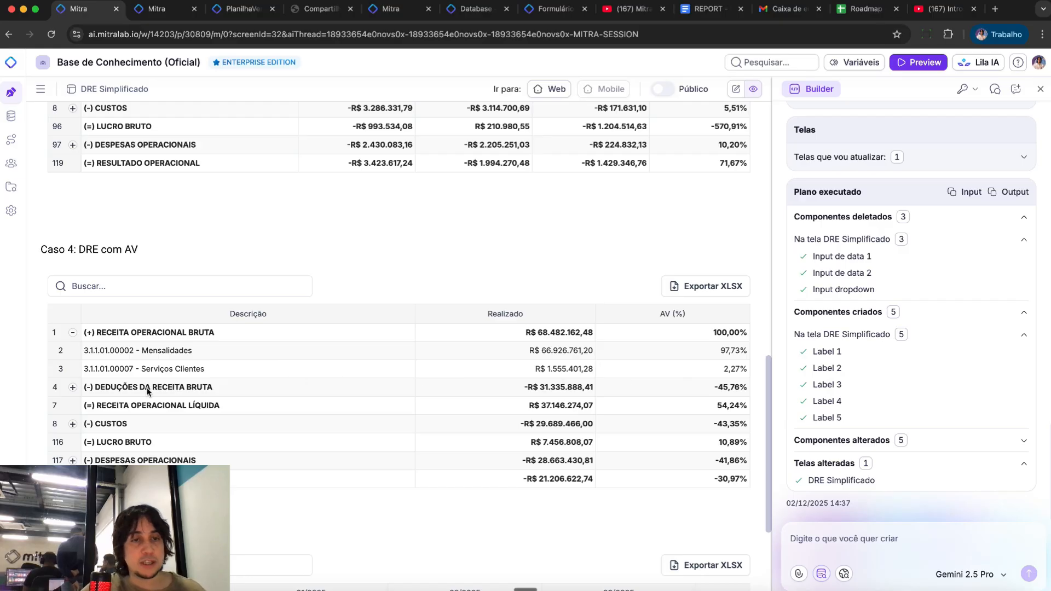
{"action": "left_click", "coordinate": [72, 424]}
{"action": "scroll", "coordinate": [285, 436], "scroll_direction": "down", "scroll_amount": 1}
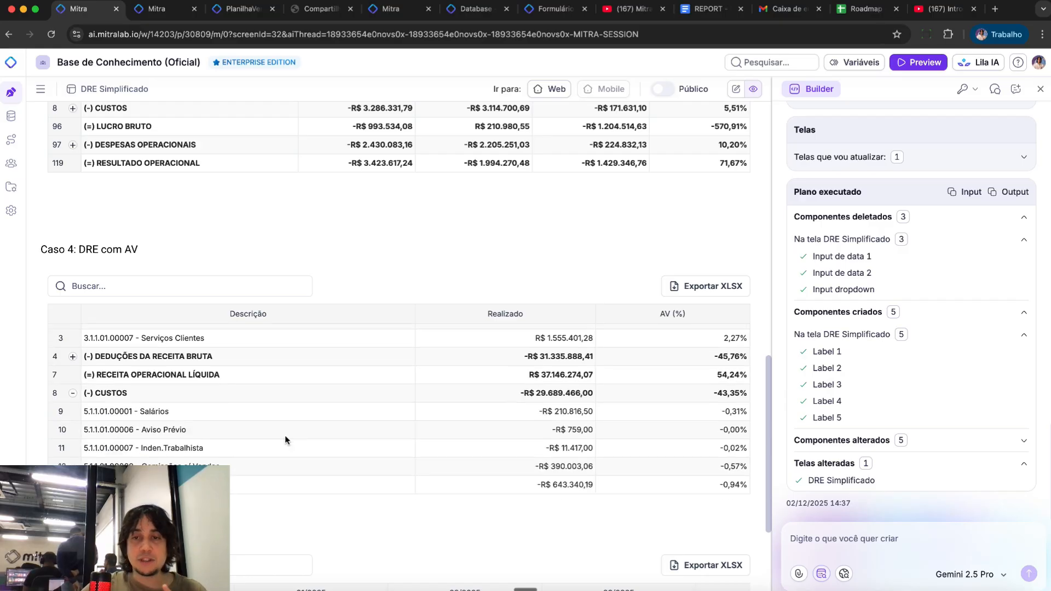
{"action": "scroll", "coordinate": [448, 428], "scroll_direction": "down", "scroll_amount": 1}
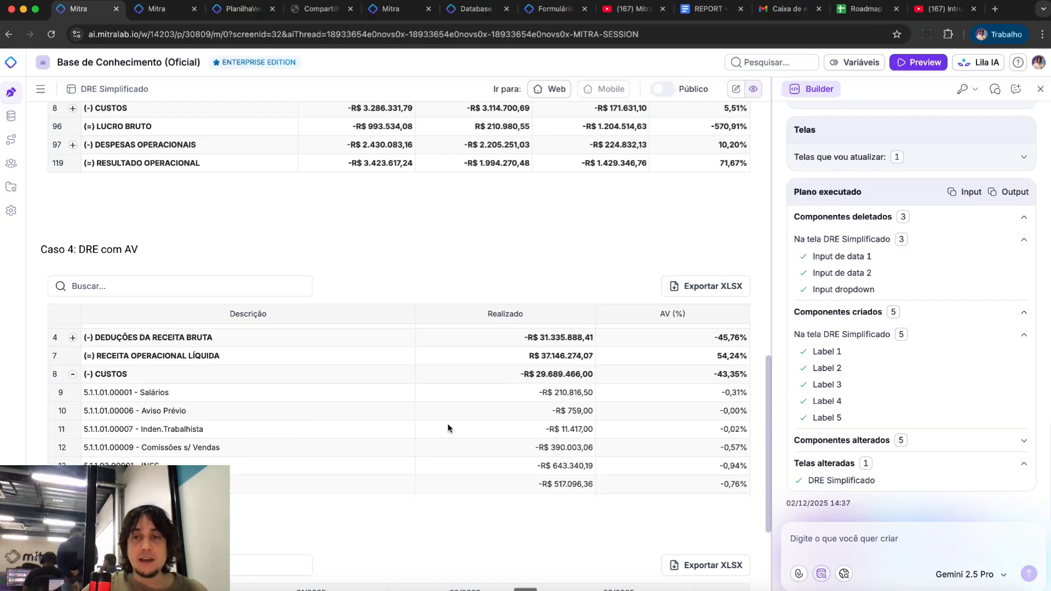
{"action": "left_click", "coordinate": [519, 451]}
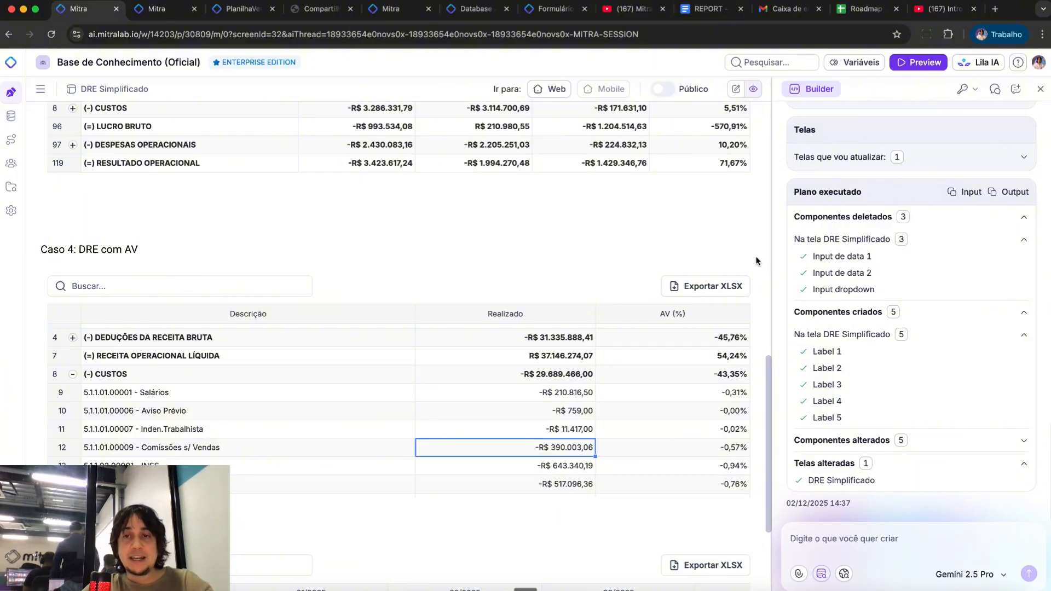
Return to edit mode and run the Caso 5 report's data query to examine its MES_ANO, VALOR and RECEITA_ONLY columns, closing it without saving.
{"action": "key", "text": "Escape"}
{"action": "scroll", "coordinate": [718, 300], "scroll_direction": "down", "scroll_amount": 3}
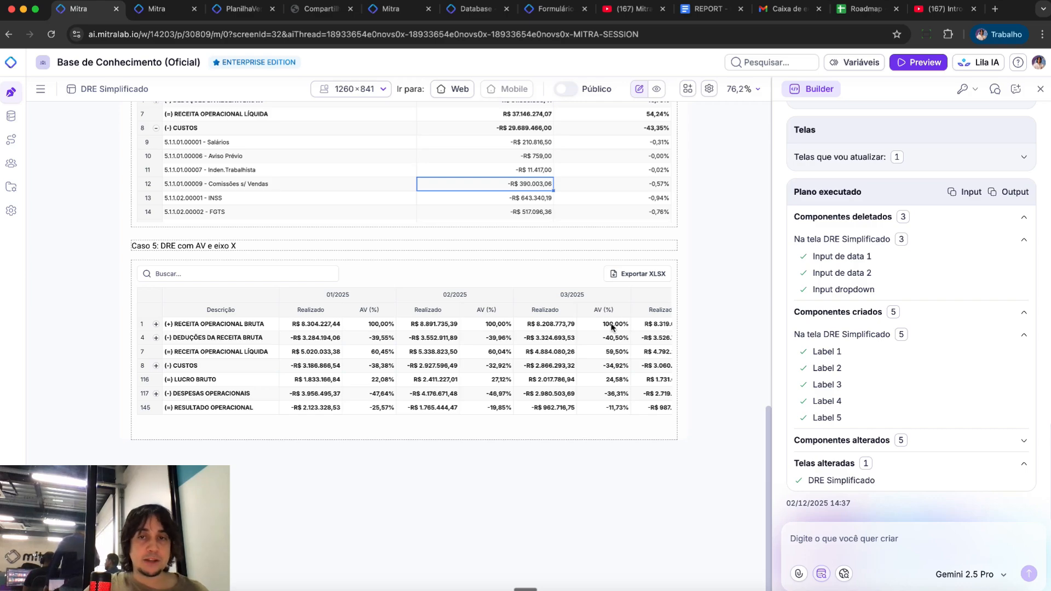
{"action": "right_click", "coordinate": [476, 275]}
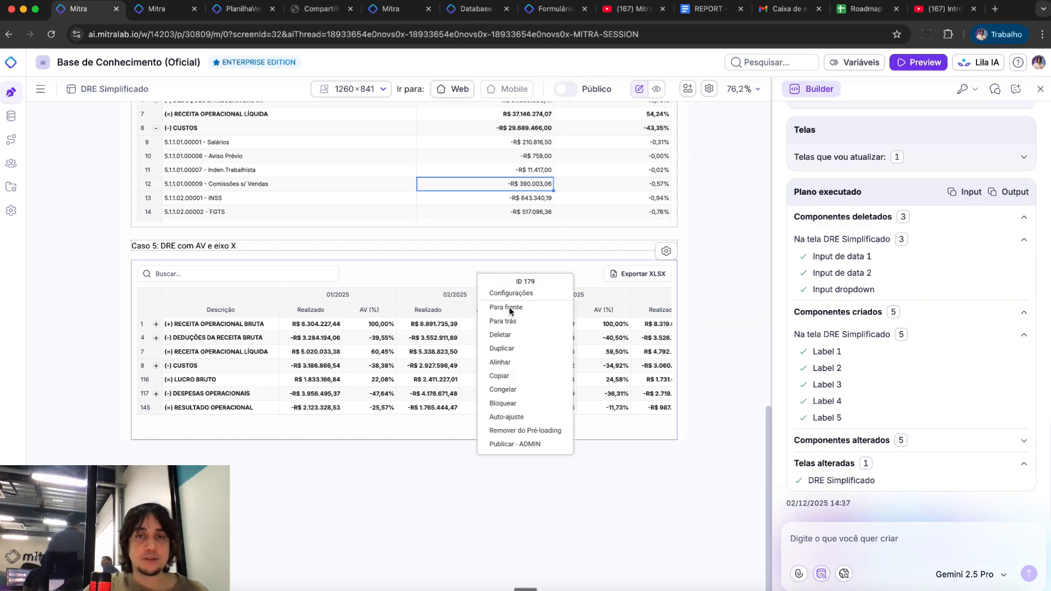
{"action": "left_click", "coordinate": [511, 293]}
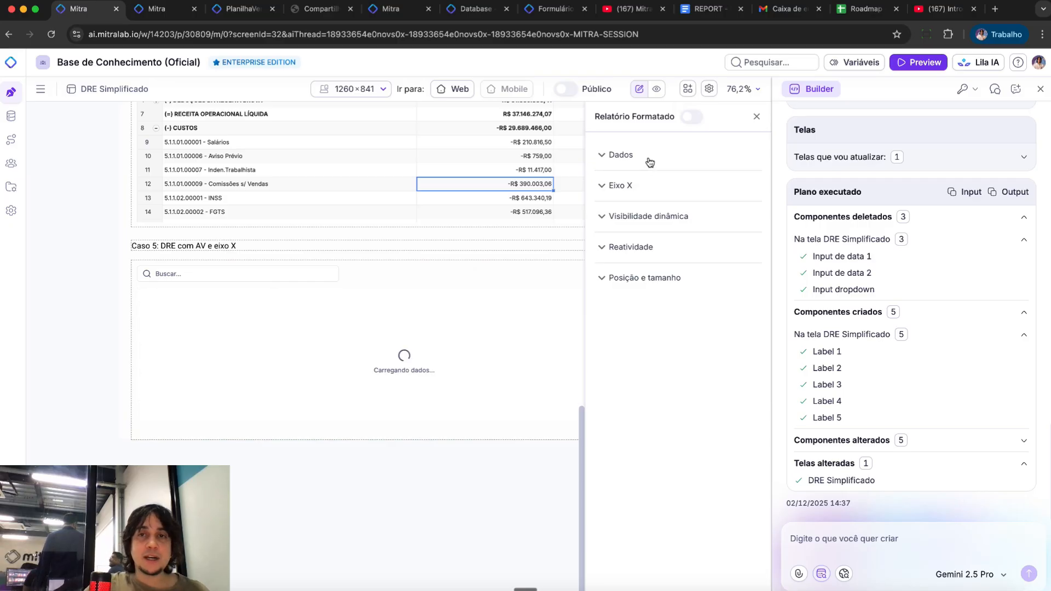
{"action": "left_click", "coordinate": [650, 162]}
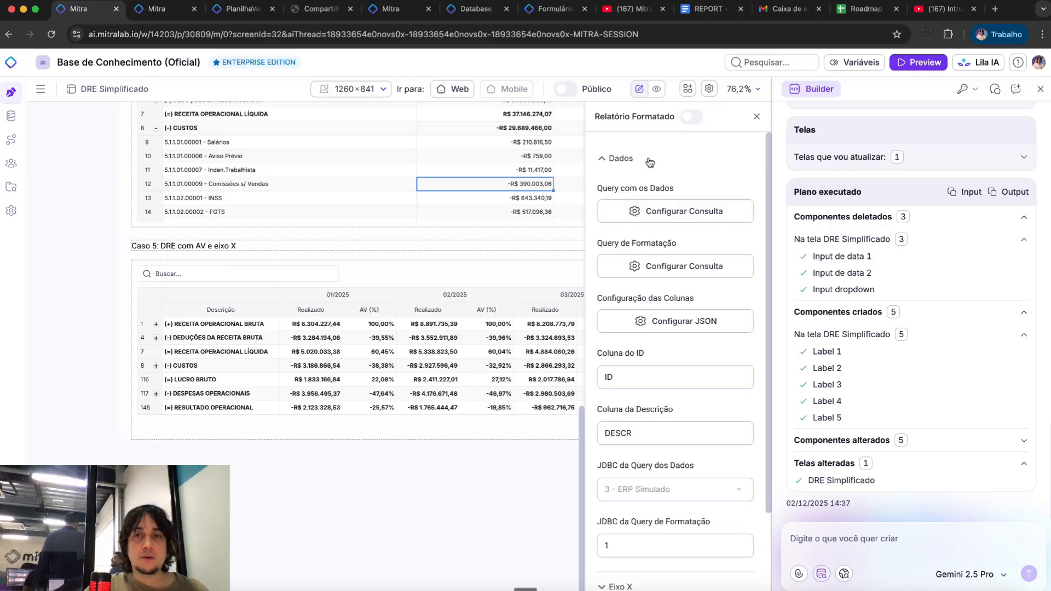
{"action": "left_click", "coordinate": [662, 212]}
{"action": "left_click", "coordinate": [879, 356]}
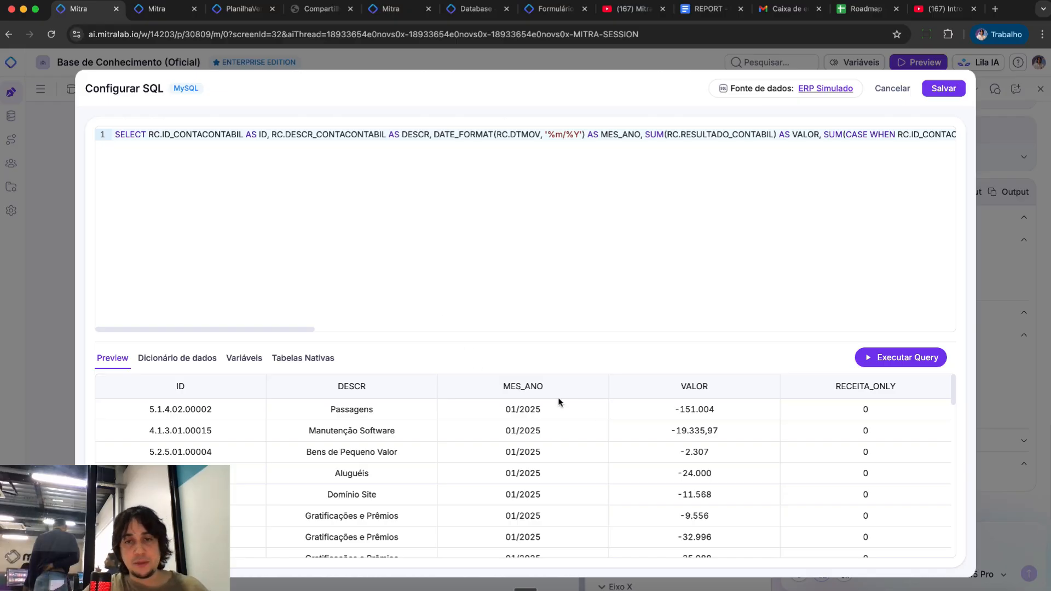
{"action": "left_click", "coordinate": [886, 94]}
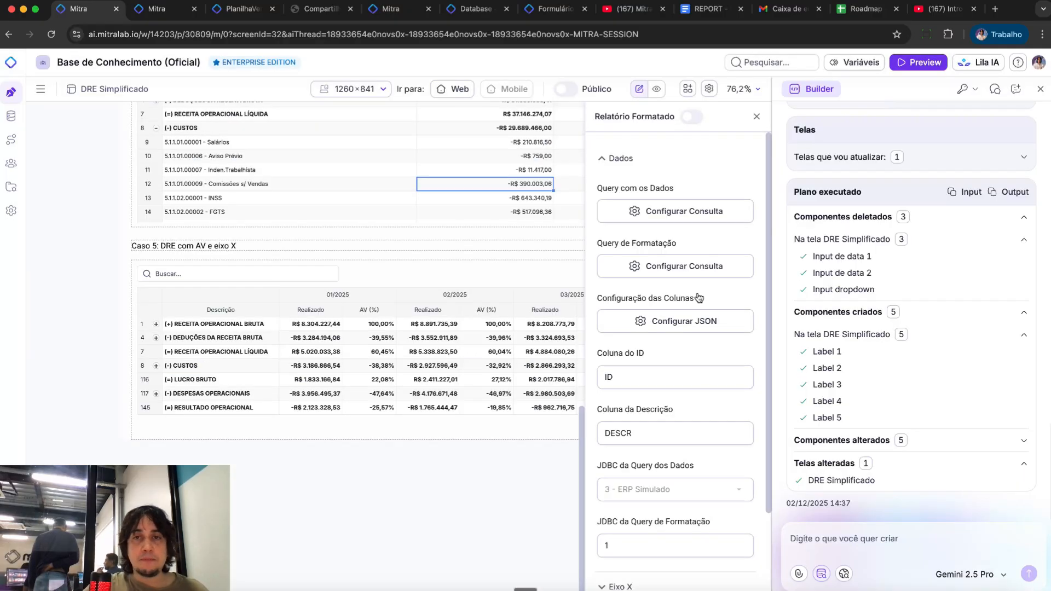
Review the Caso 5 report's Eixo X settings, Coluna do Eixo X and Colunas Fixas, and leave the report's settings.
{"action": "scroll", "coordinate": [650, 290], "scroll_direction": "down", "scroll_amount": 2}
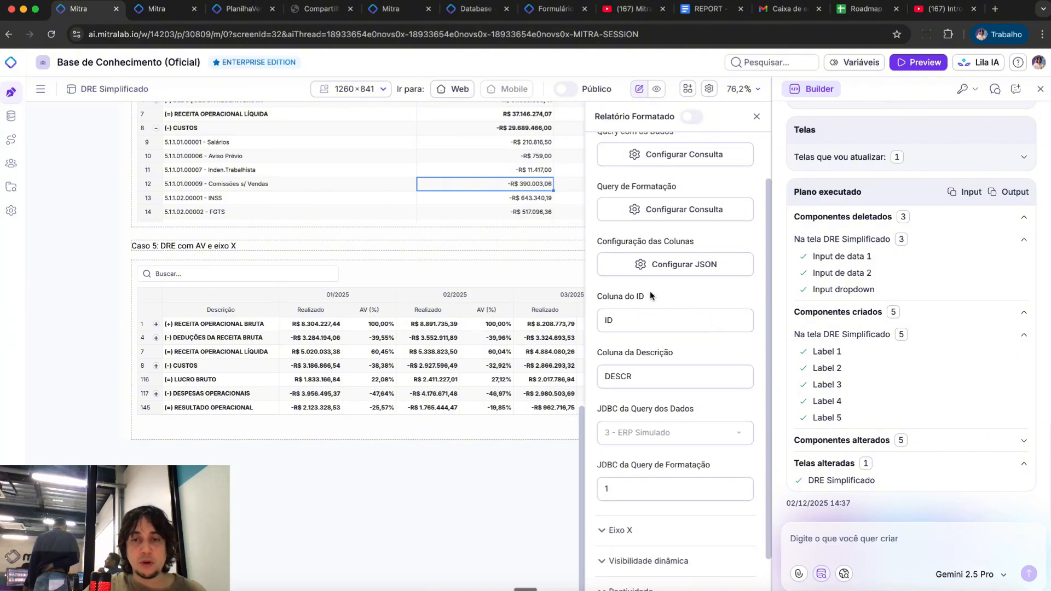
{"action": "left_click", "coordinate": [618, 481]}
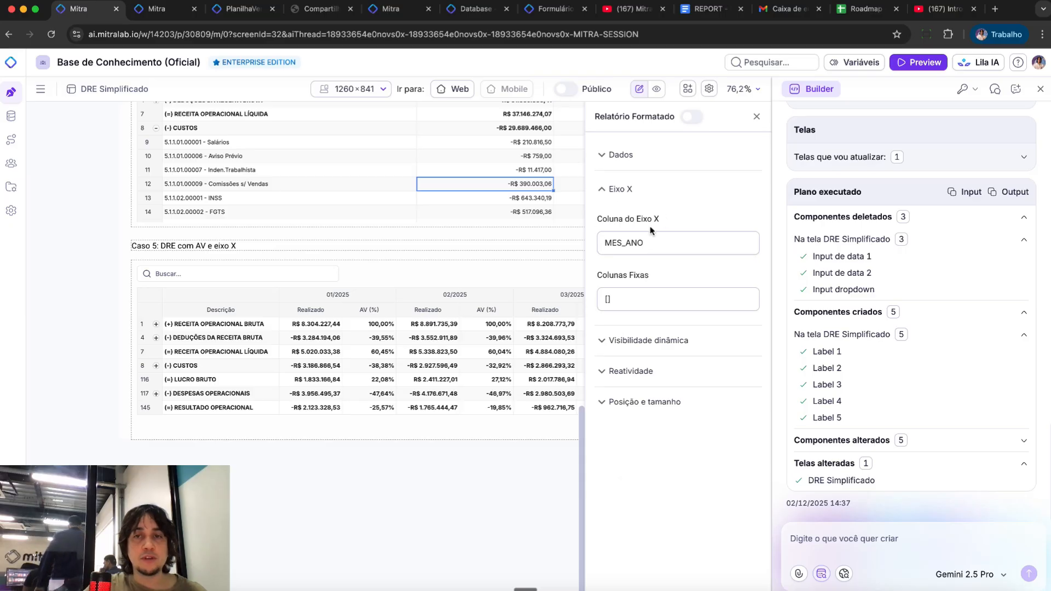
{"action": "left_click", "coordinate": [455, 464]}
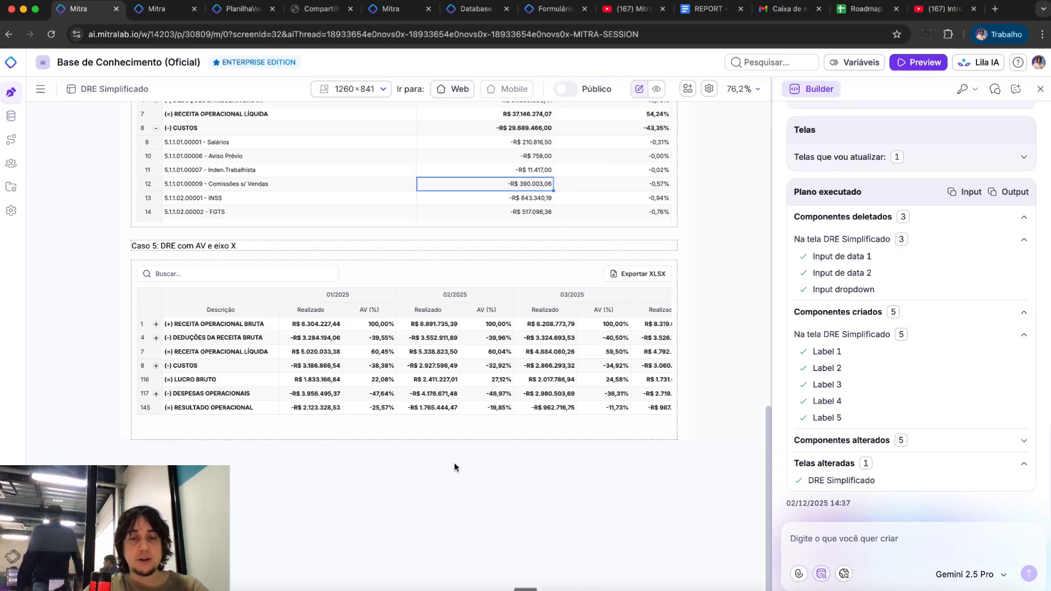
Preview the Caso 5 report and highlight the Realizado and AV (%) cells of 01/2025 from RECEITA OPERACIONAL BRUTA down to CUSTOS.
{"action": "key", "text": "p"}
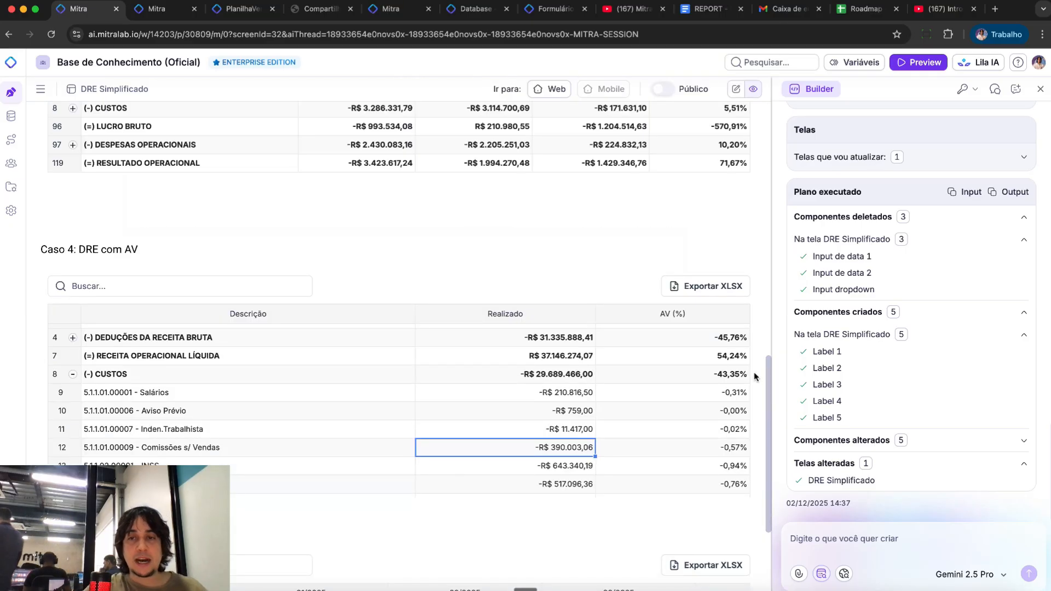
{"action": "scroll", "coordinate": [757, 379], "scroll_direction": "down", "scroll_amount": 4}
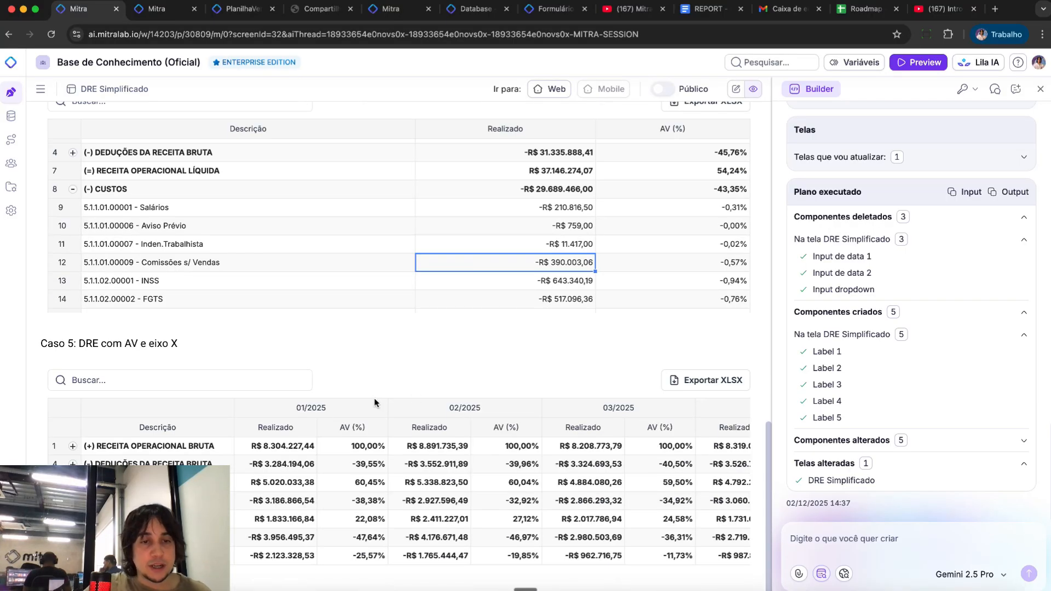
{"action": "left_click_drag", "start_coordinate": [183, 488], "coordinate": [954, 512]}
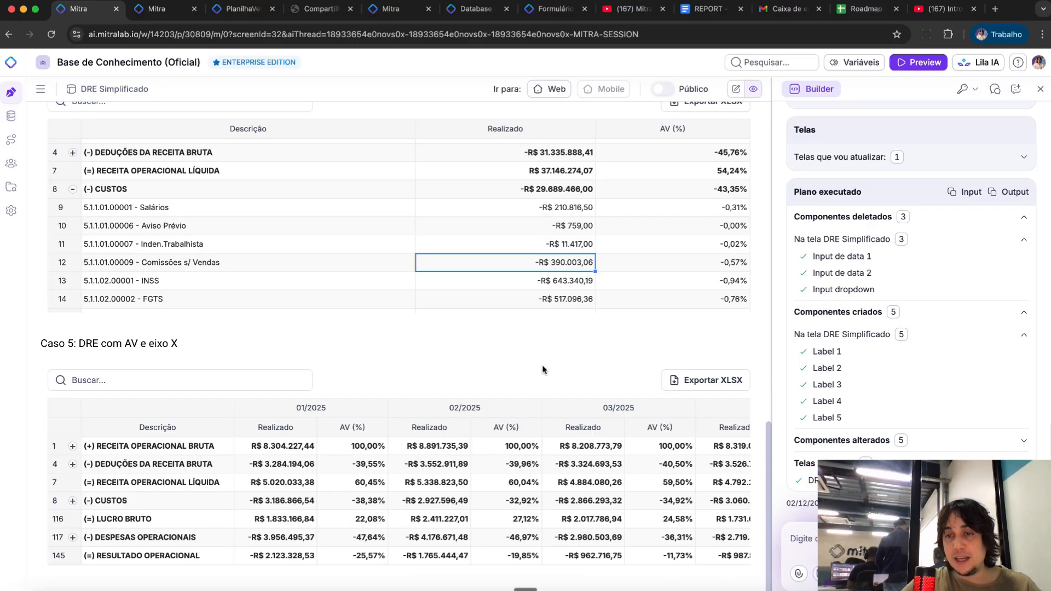
{"action": "left_click_drag", "start_coordinate": [288, 448], "coordinate": [275, 511]}
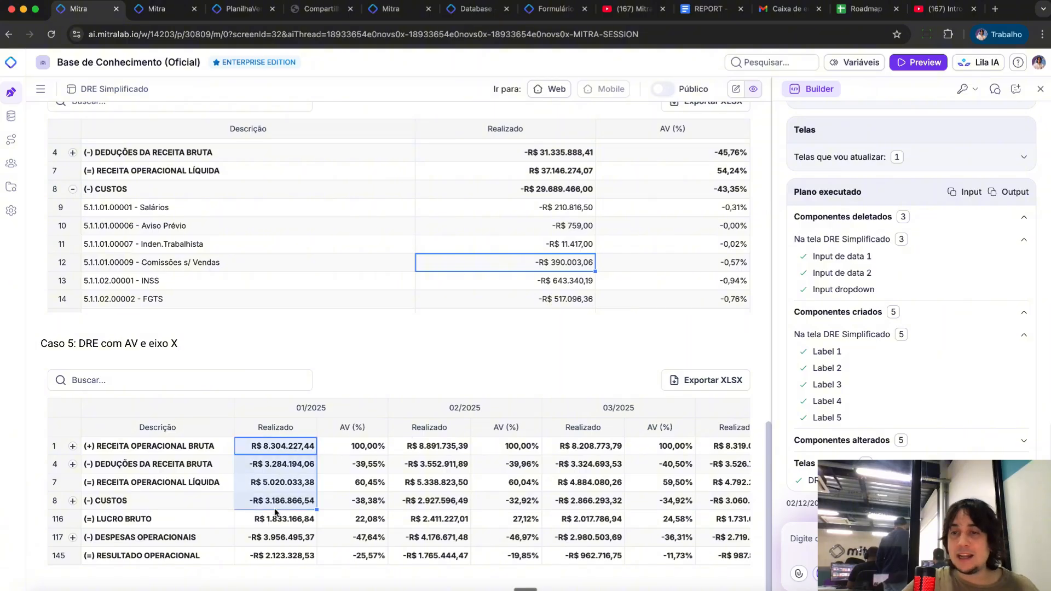
{"action": "left_click", "coordinate": [353, 451]}
{"action": "left_click_drag", "start_coordinate": [353, 453], "coordinate": [353, 500]}
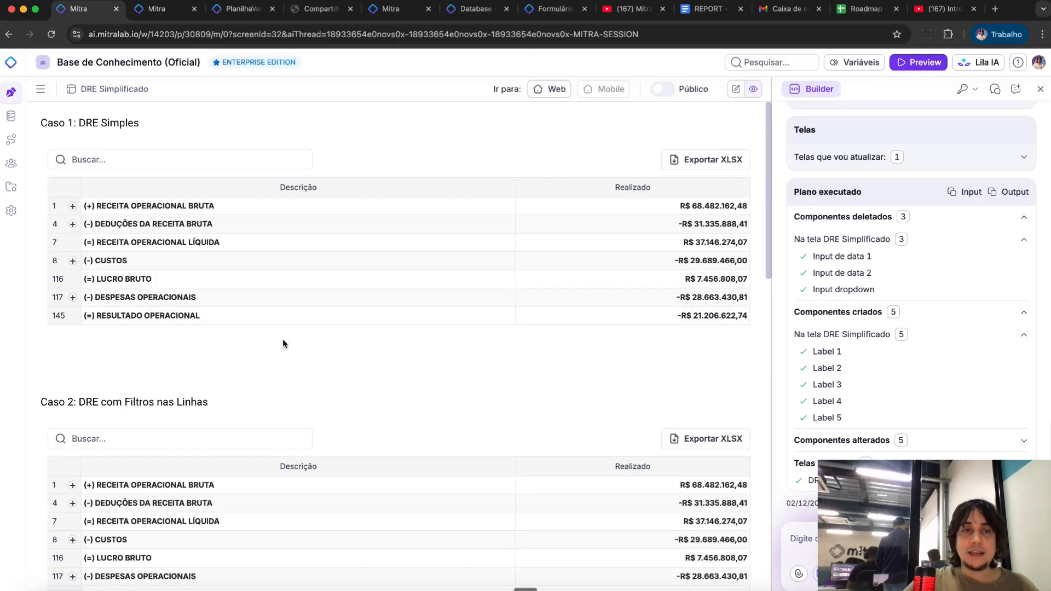
Search the Caso 1 report's rows for "recei".
{"action": "left_click", "coordinate": [158, 157]}
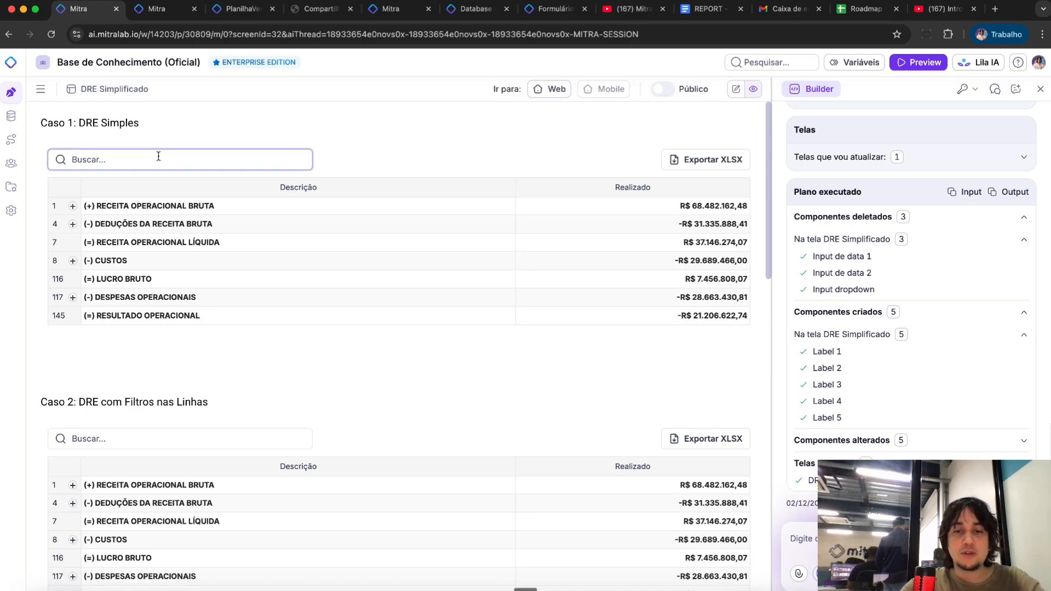
{"action": "type", "text": "recei"}
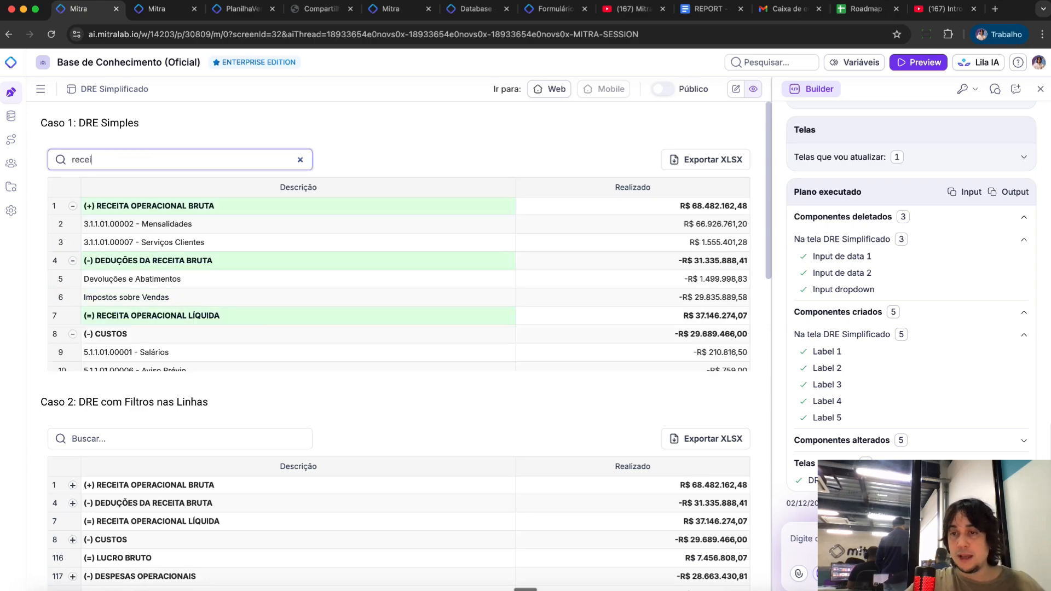